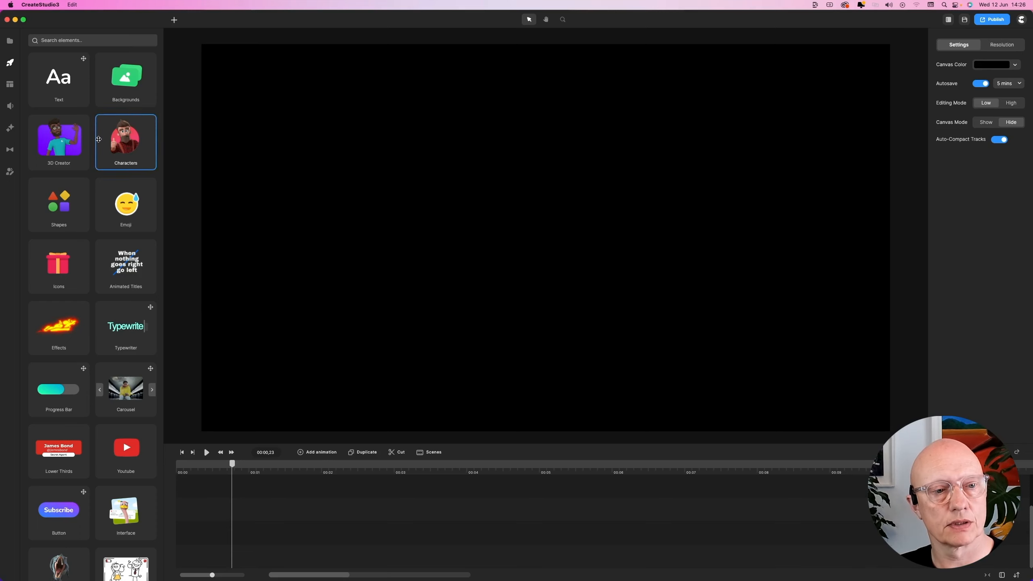
Add the 3D character Tom to the middle of the canvas and set the playhead within his clip.
left_click(52, 144)
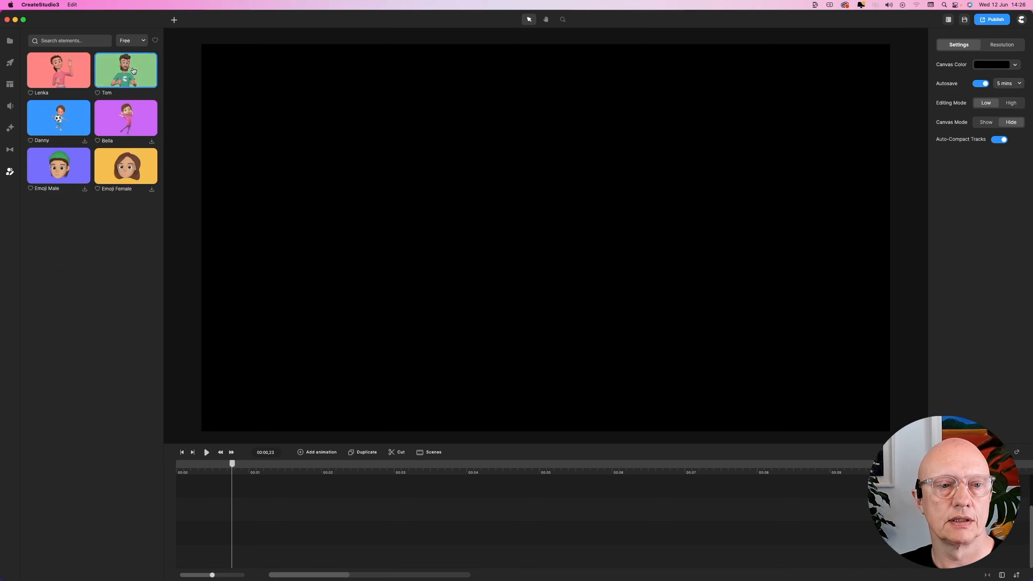
left_click_drag(130, 72, 469, 249)
left_click(273, 471)
Add the Winter Cabin nature background on a track beneath Tom.
left_click(10, 62)
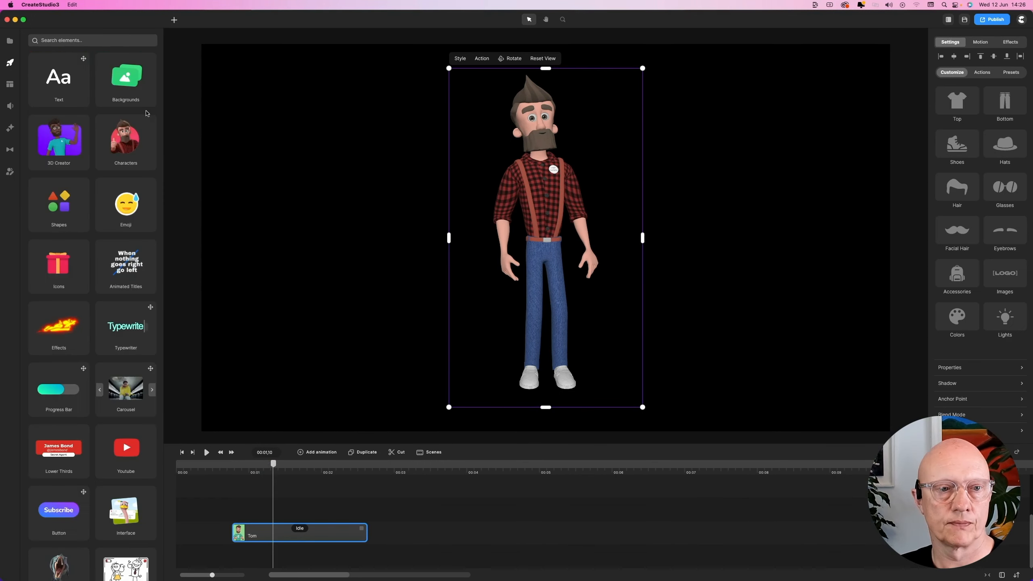
left_click(120, 80)
left_click(151, 250)
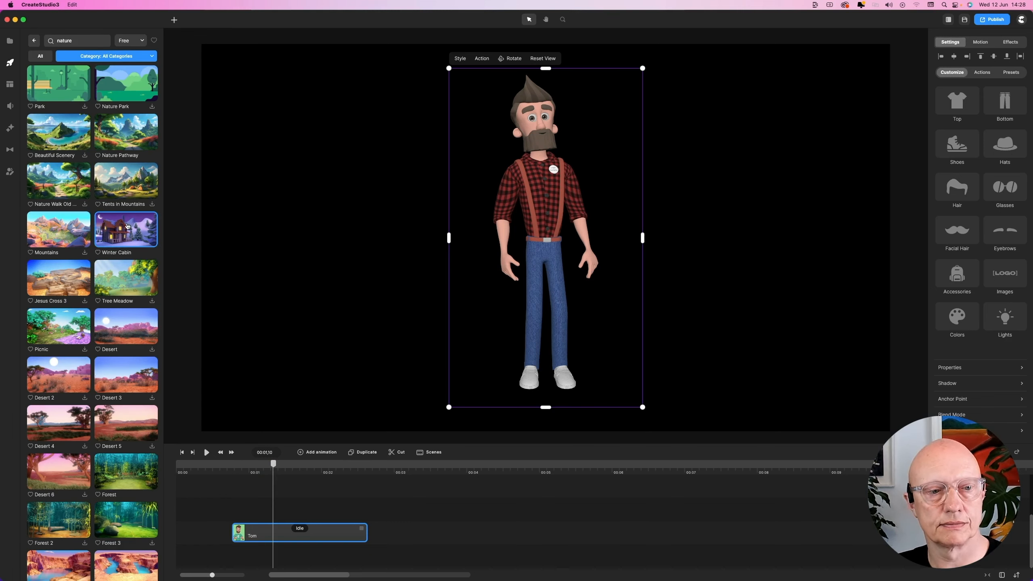
left_click_drag(127, 226, 251, 558)
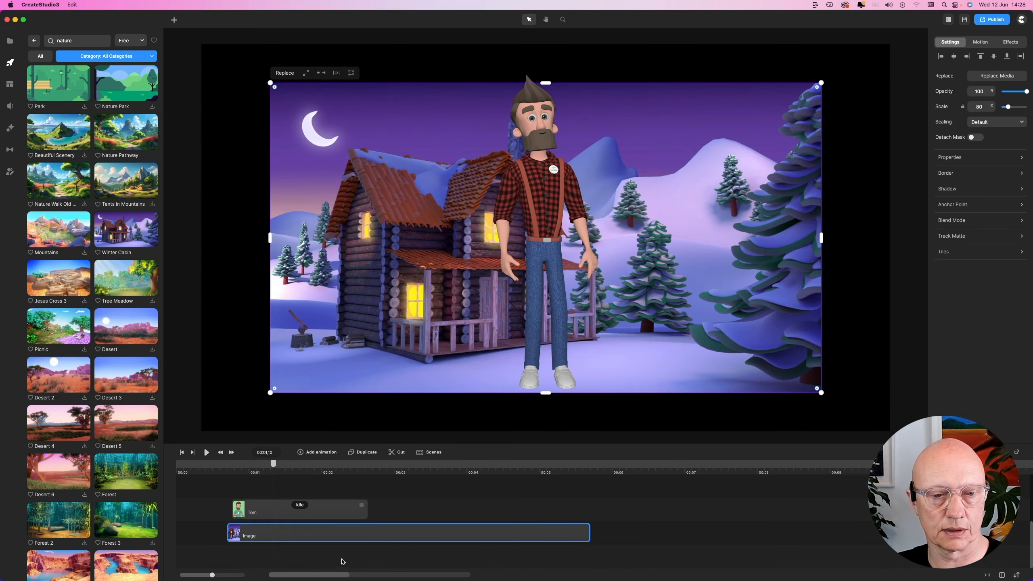
Enlarge Tom and position him in front of the cabin's right side, with his legs running past the canvas's lower edge.
left_click(546, 238)
left_click_drag(642, 66, 594, 118)
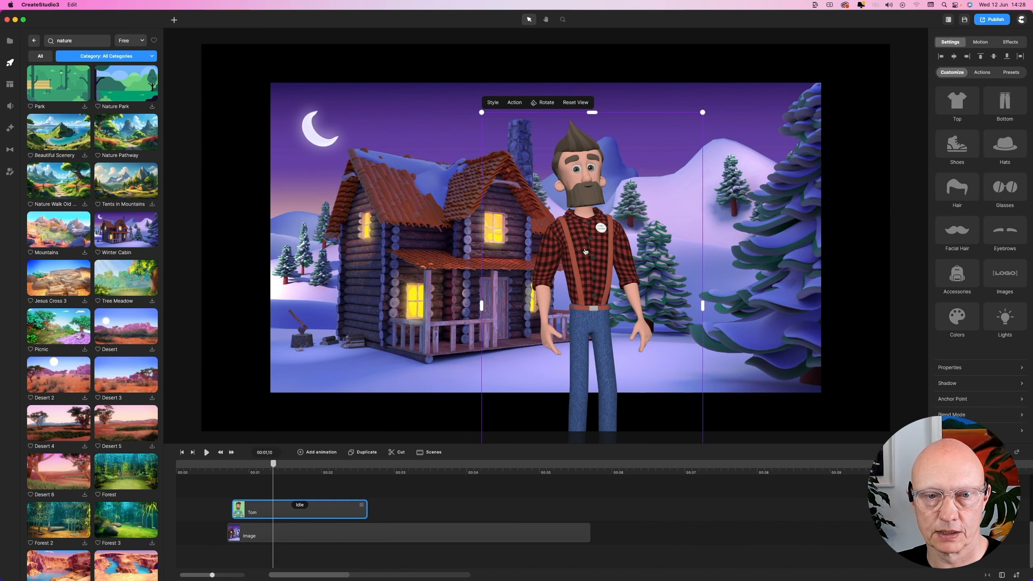
left_click_drag(589, 264, 593, 261)
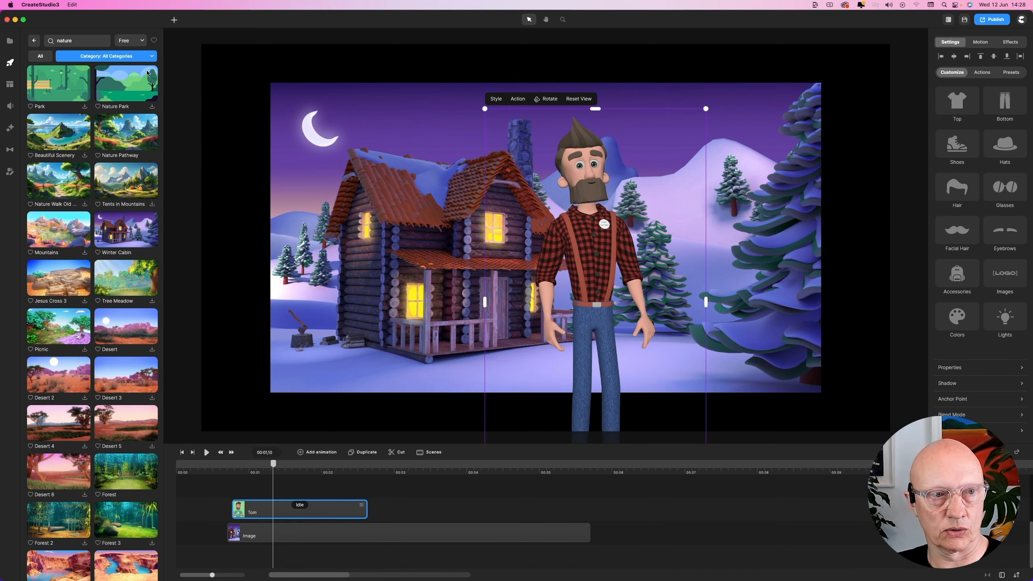
Open the text-to-speech generator, look over the AI voice list, and select Google as the speech source.
left_click(10, 107)
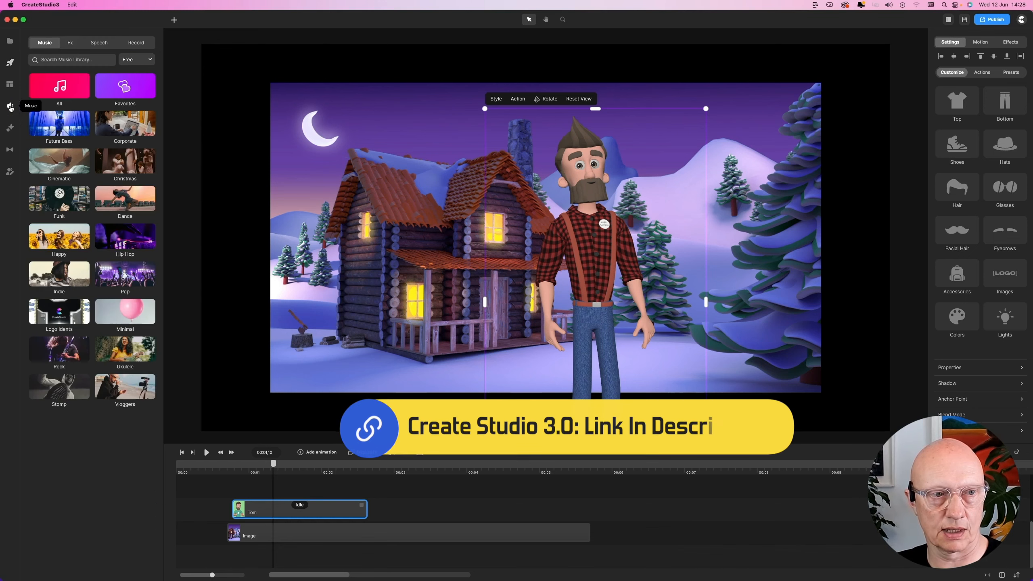
left_click(98, 43)
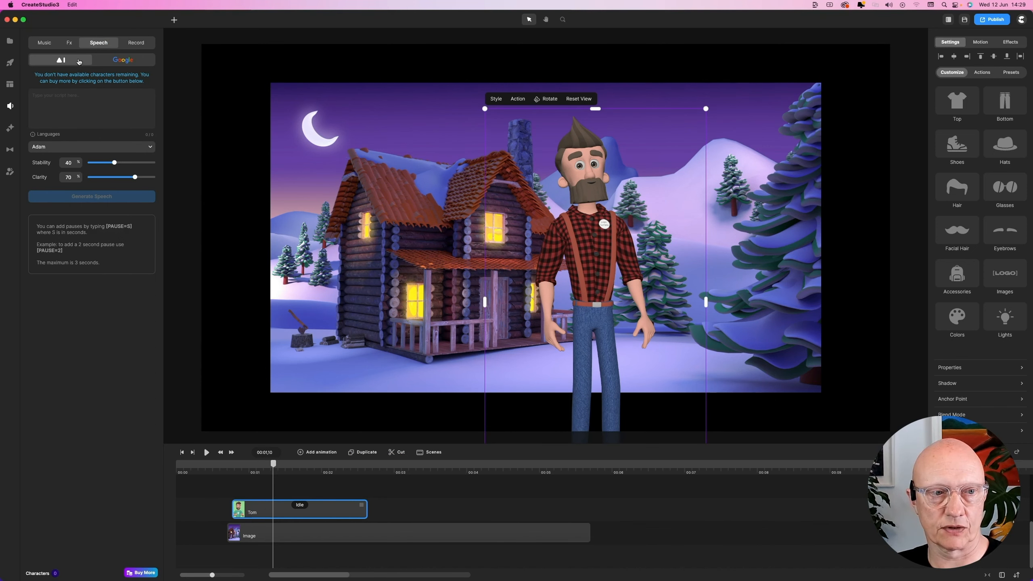
left_click(149, 147)
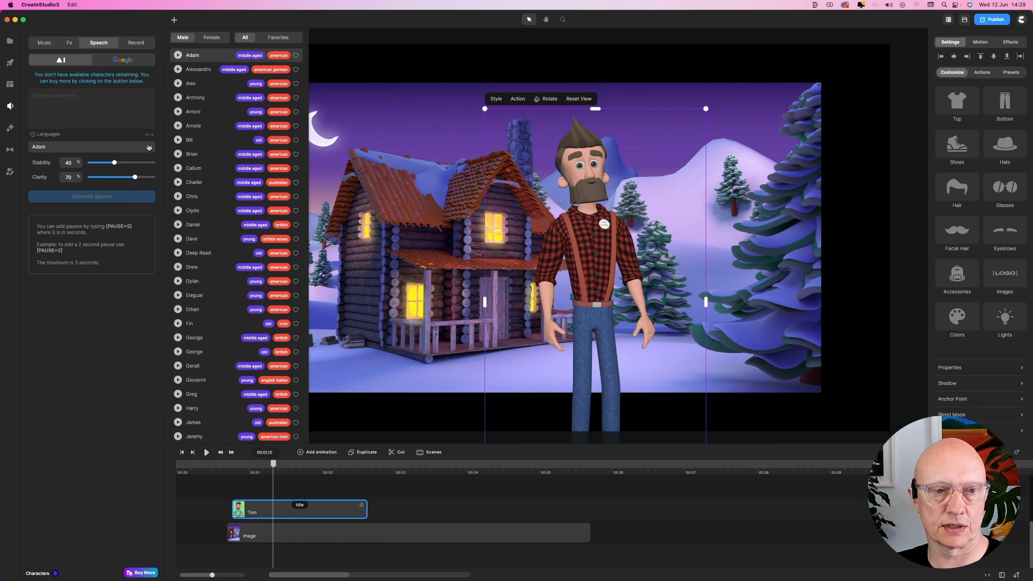
left_click(142, 148)
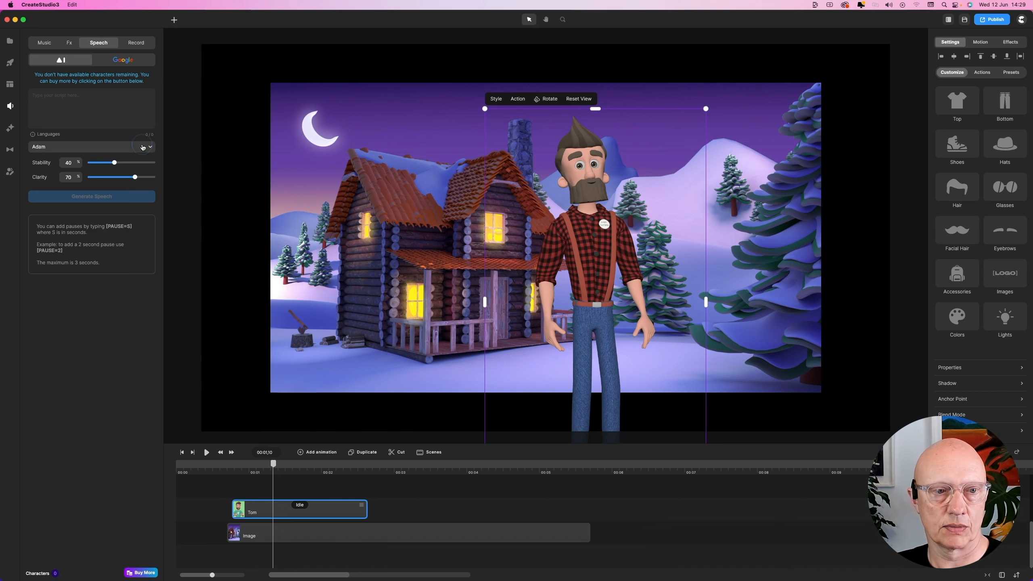
left_click(122, 61)
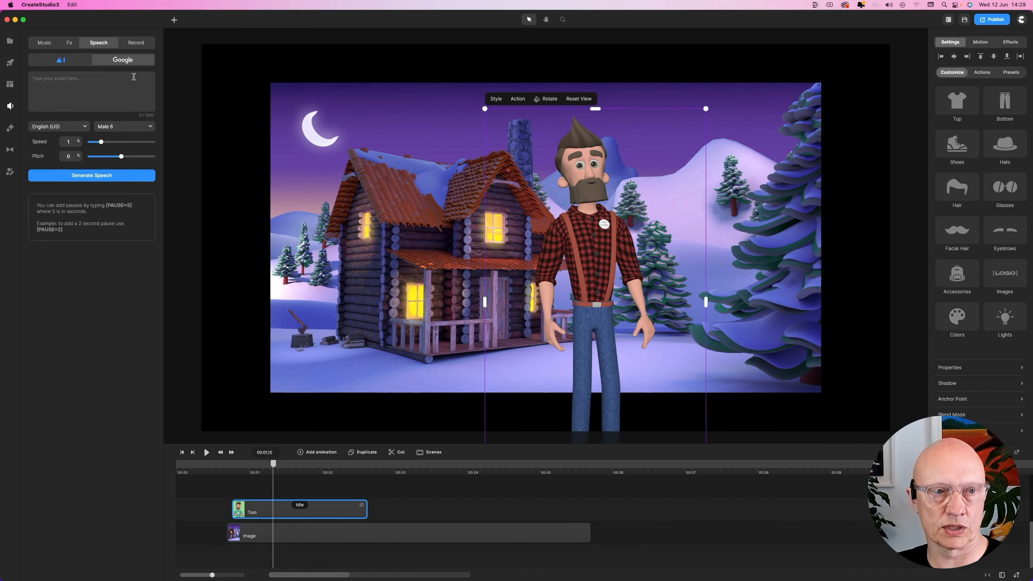
left_click(63, 61)
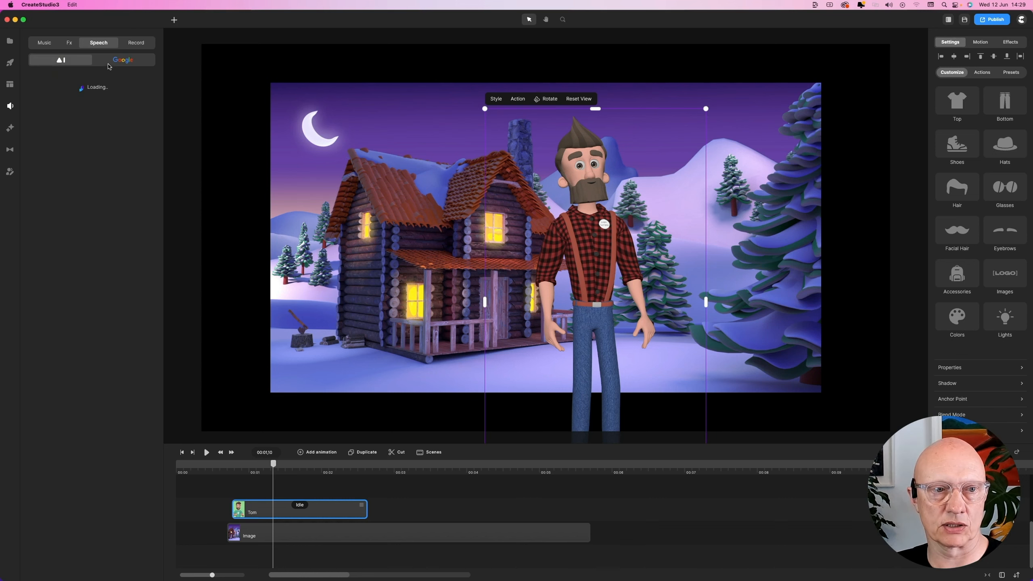
left_click(130, 63)
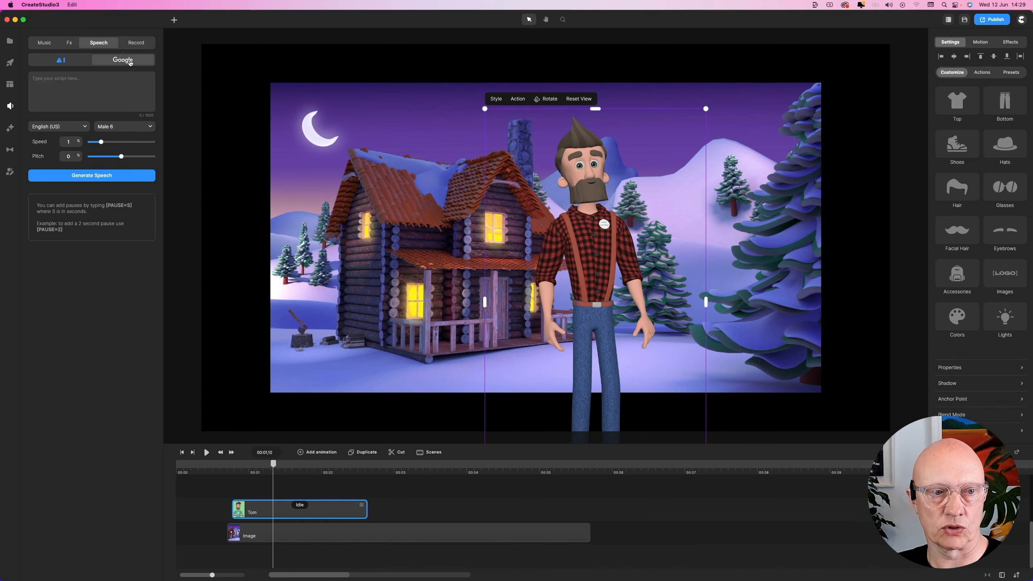
Enter the speech script "Howdy! Wanna come in out of the cold for a hot cup of cocoa?".
left_click(92, 80)
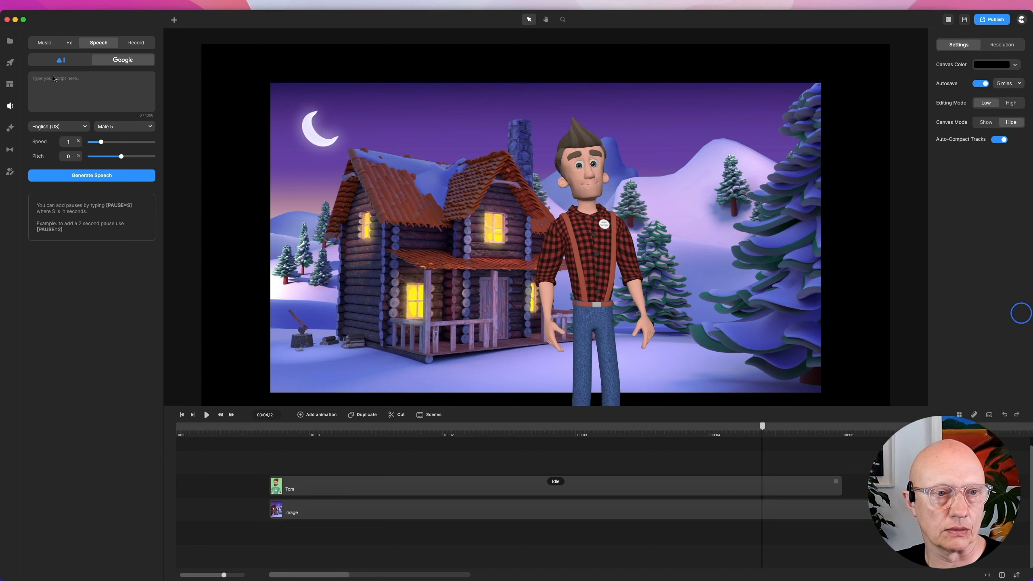
left_click(38, 83)
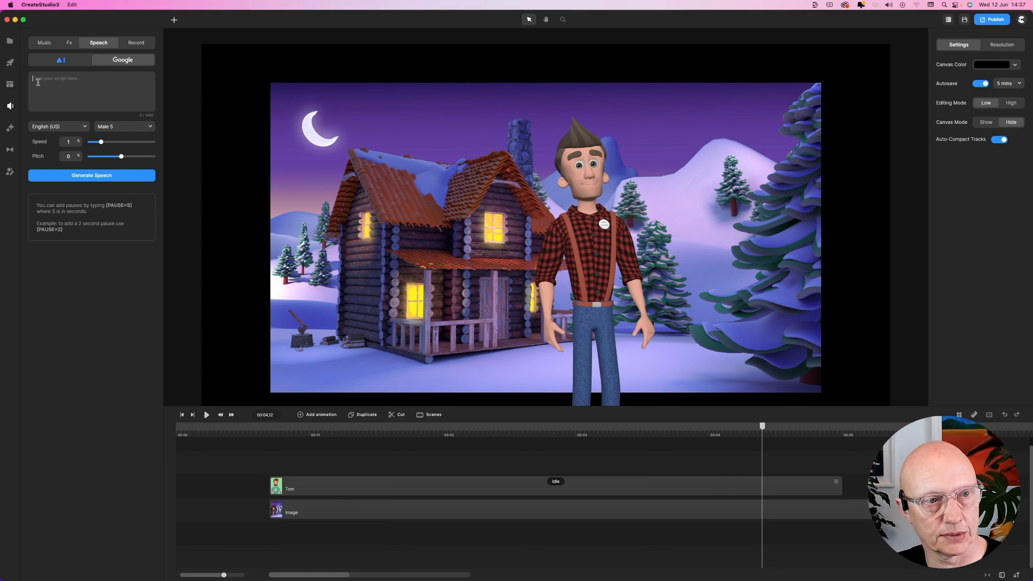
type("Howdy")
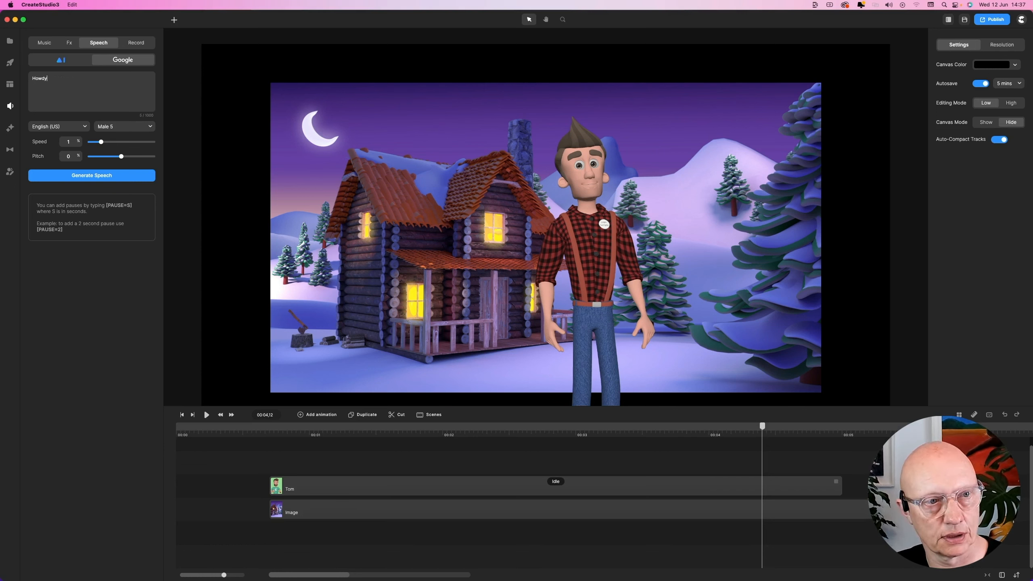
type("! Wanna come in out of the cold for a hot cup of cocoa?")
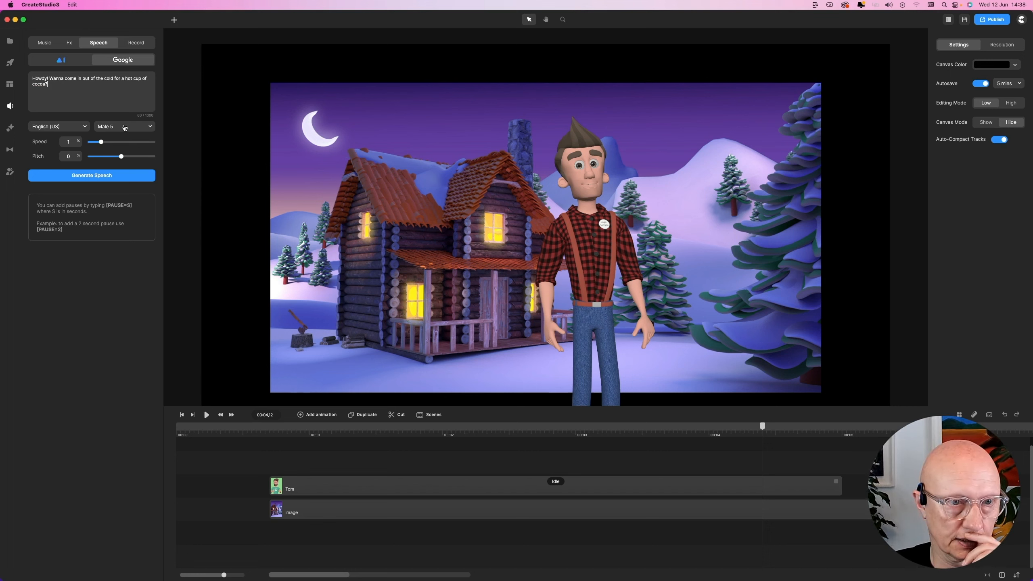
Choose the Male 5 voice for the English (US) speech.
left_click(125, 128)
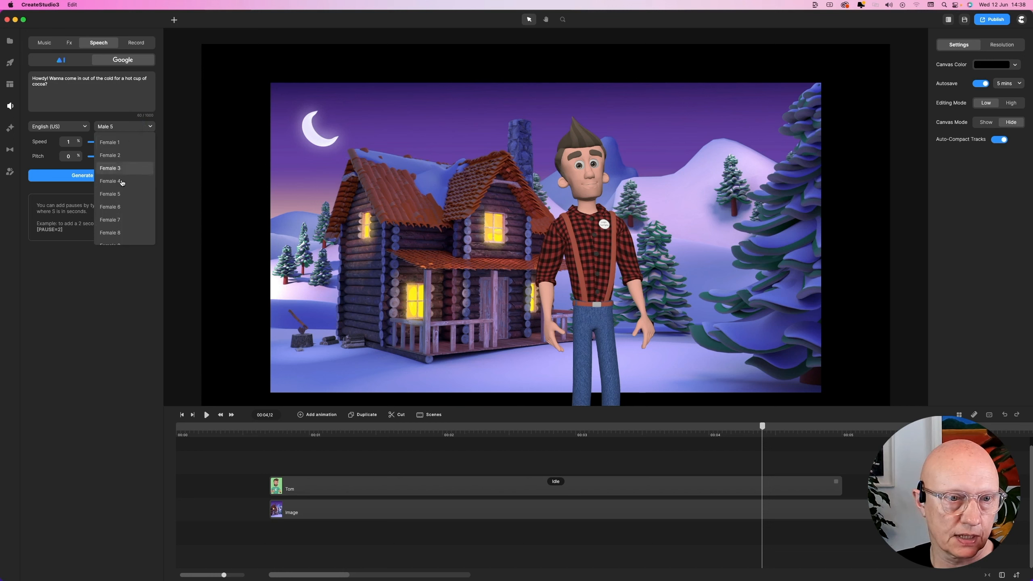
scroll(128, 203, "down", 1)
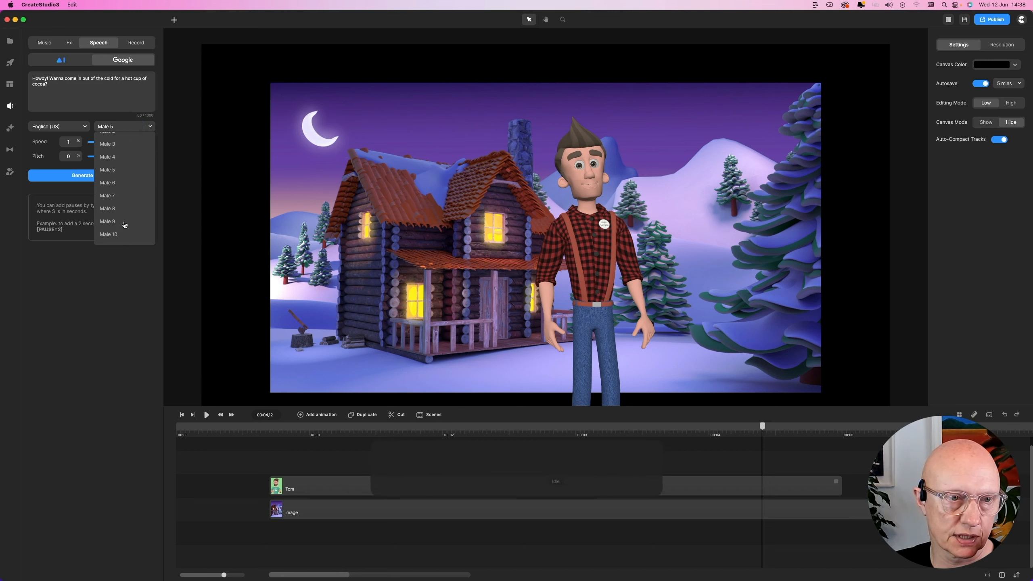
scroll(128, 187, "down", 5)
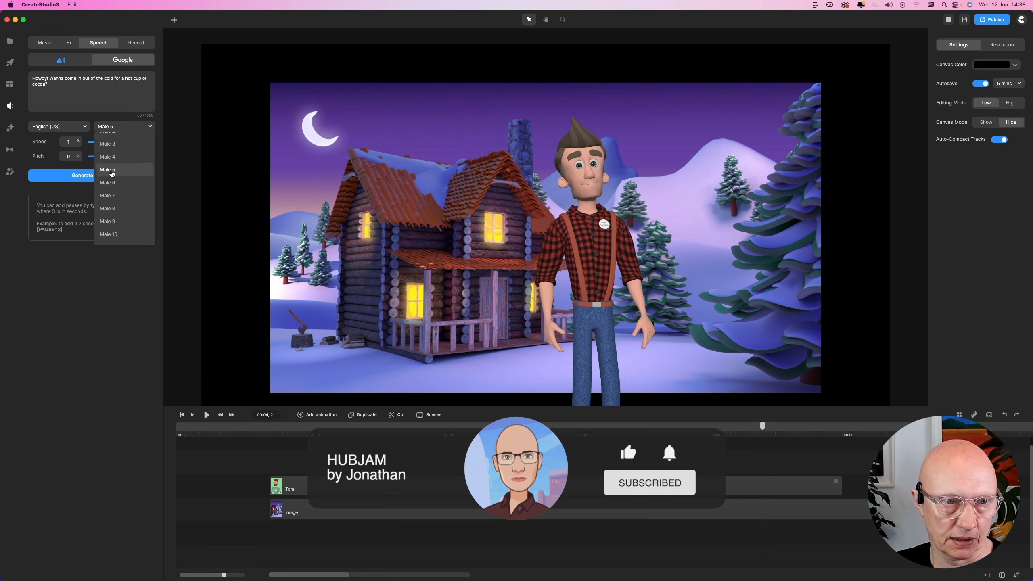
left_click(111, 172)
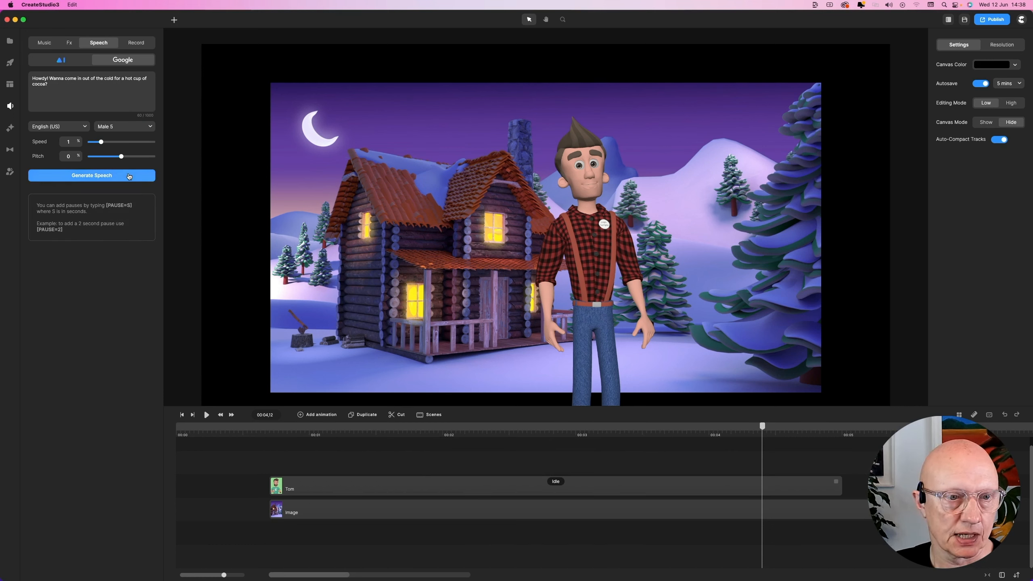
Generate the speech clip and, after previewing it, import it into the project media.
left_click(128, 176)
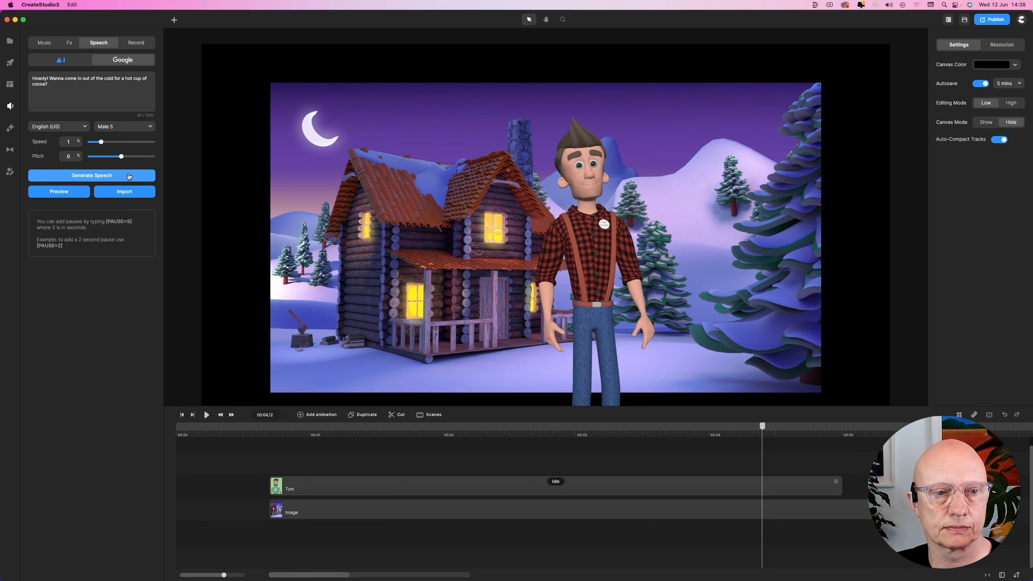
left_click(60, 192)
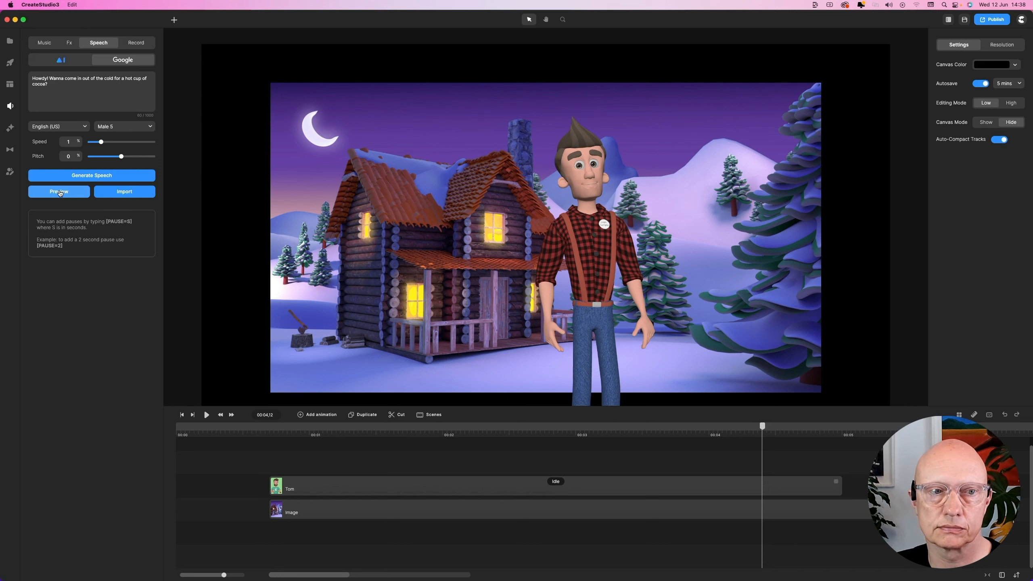
left_click(134, 194)
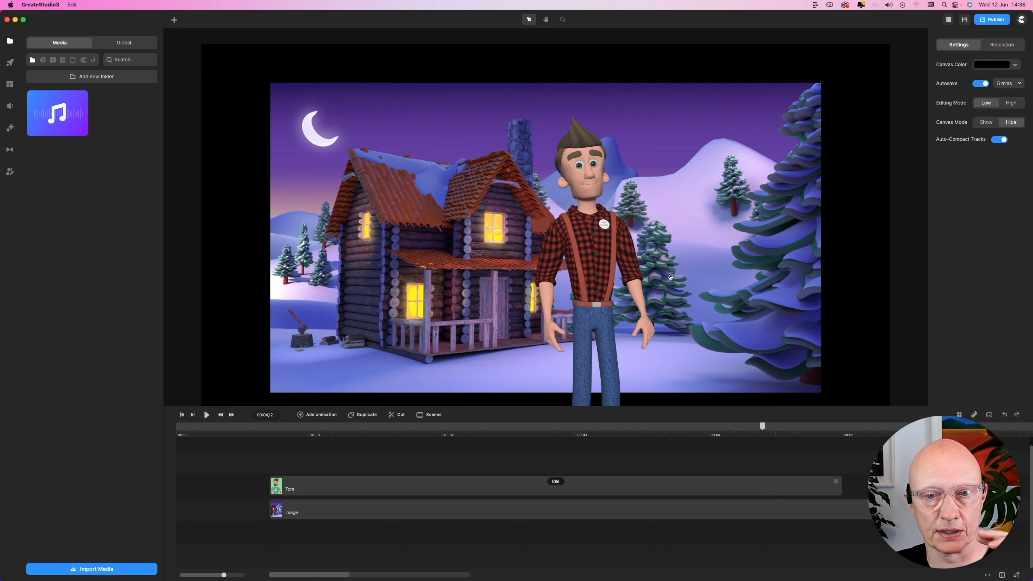
Select Tom's clip and view his facial hair options.
left_click(601, 431)
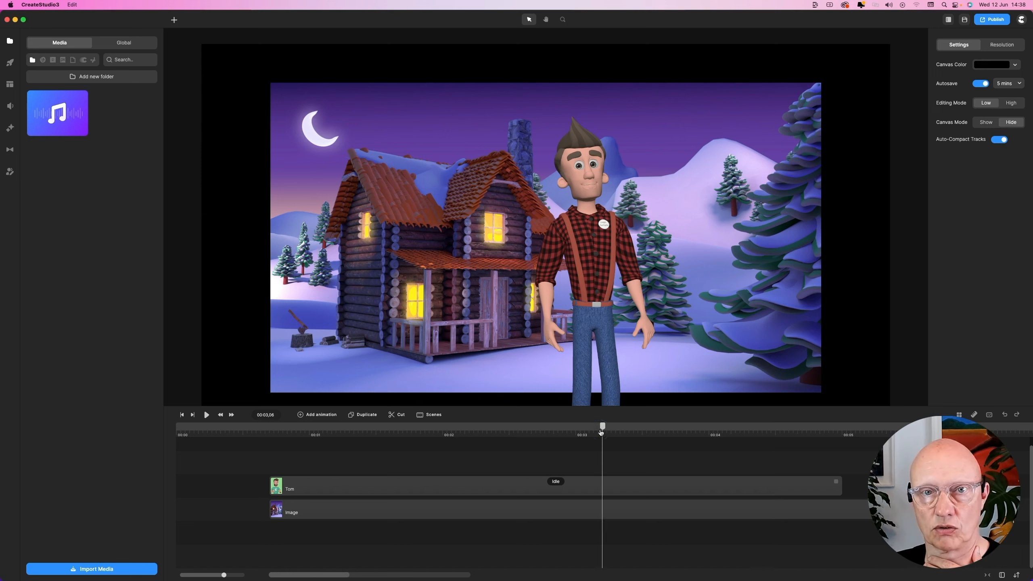
left_click(599, 490)
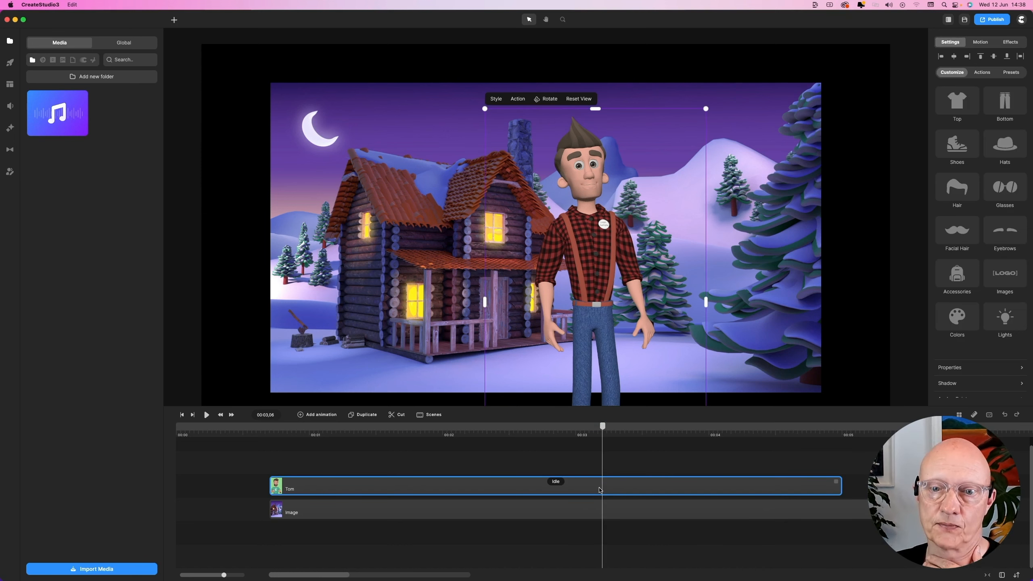
left_click(957, 230)
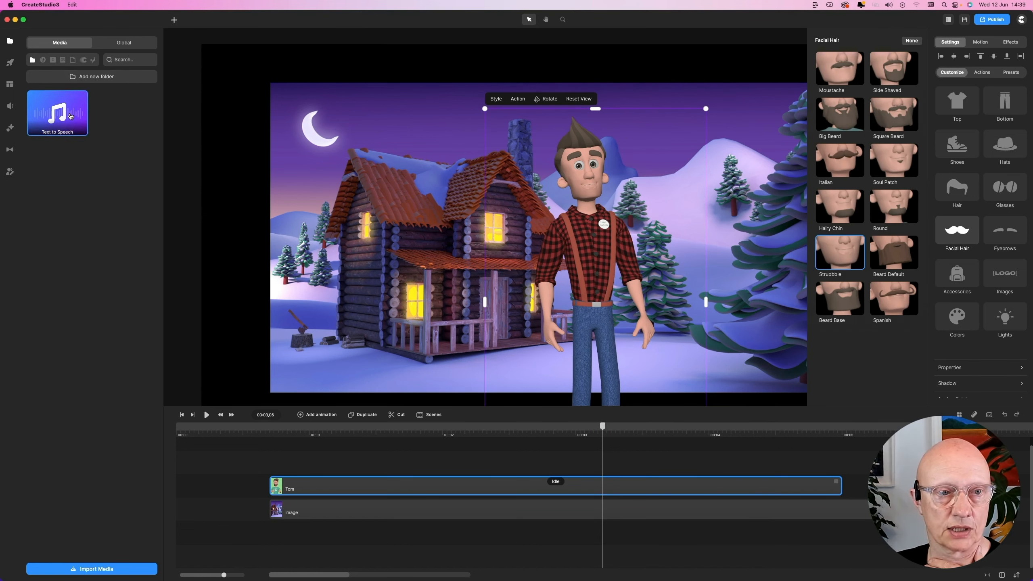
Place the Text to Speech audio on a track above Tom, aligned with the start of his clip.
left_click_drag(69, 114, 280, 463)
right_click(489, 462)
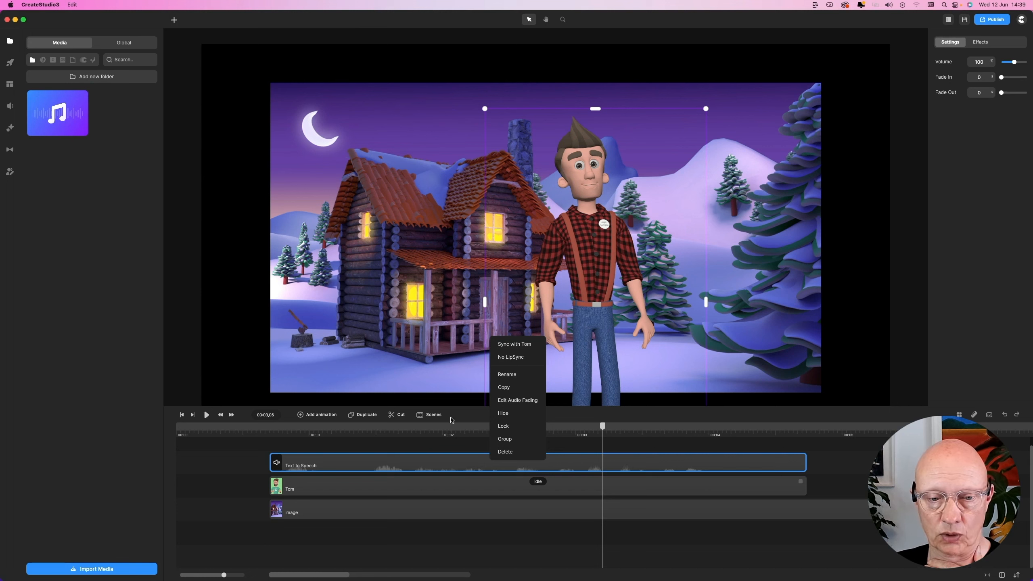
left_click(451, 434)
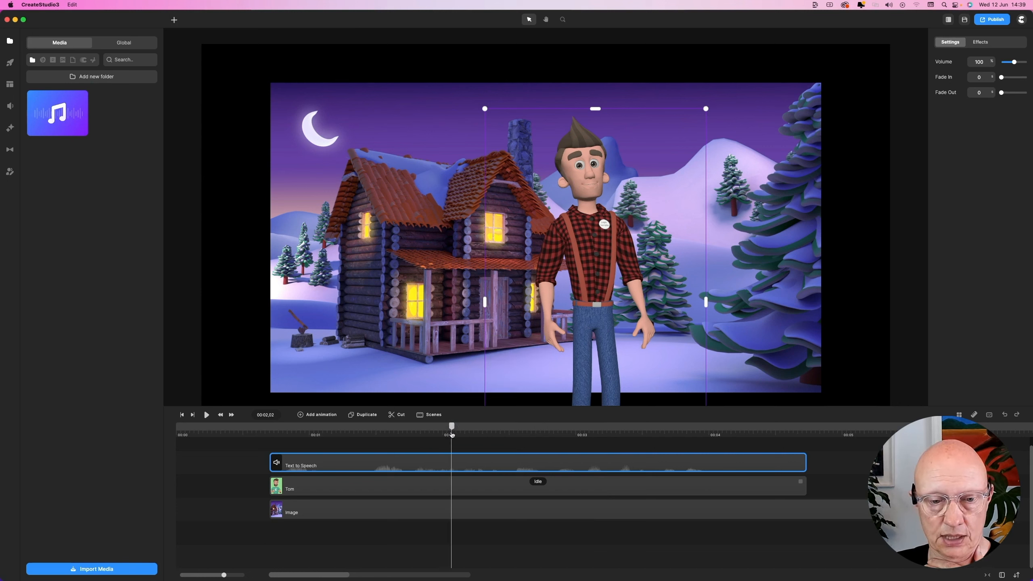
Play the scene from the start of the clips to check the speech against Tom's mouth.
left_click(355, 428)
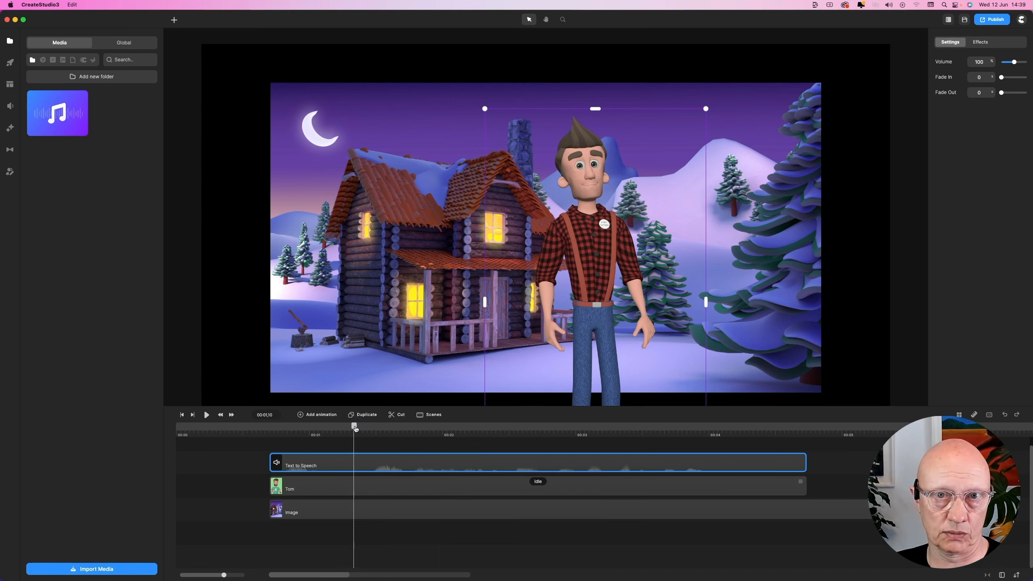
left_click(269, 428)
key("space")
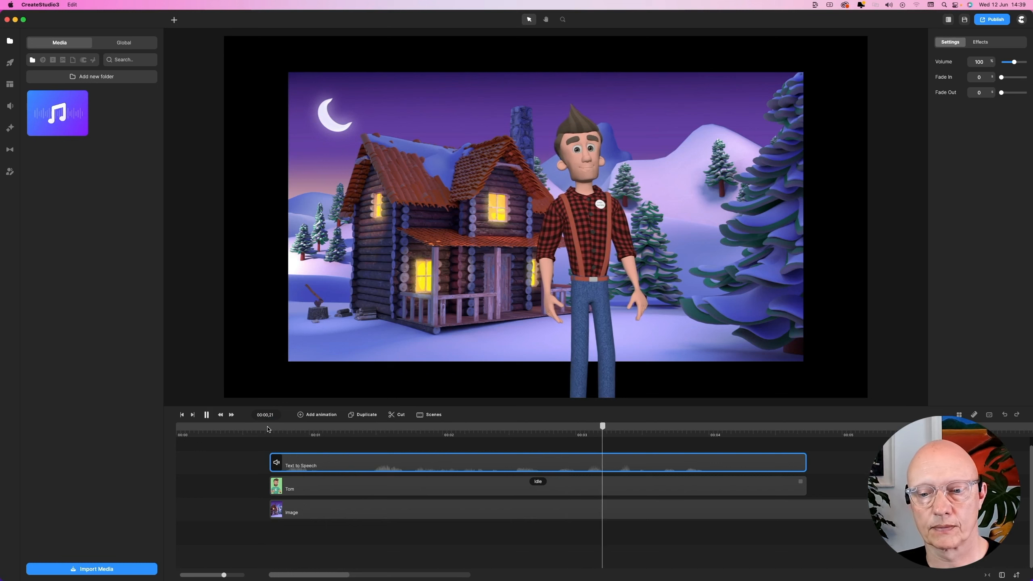
key("space")
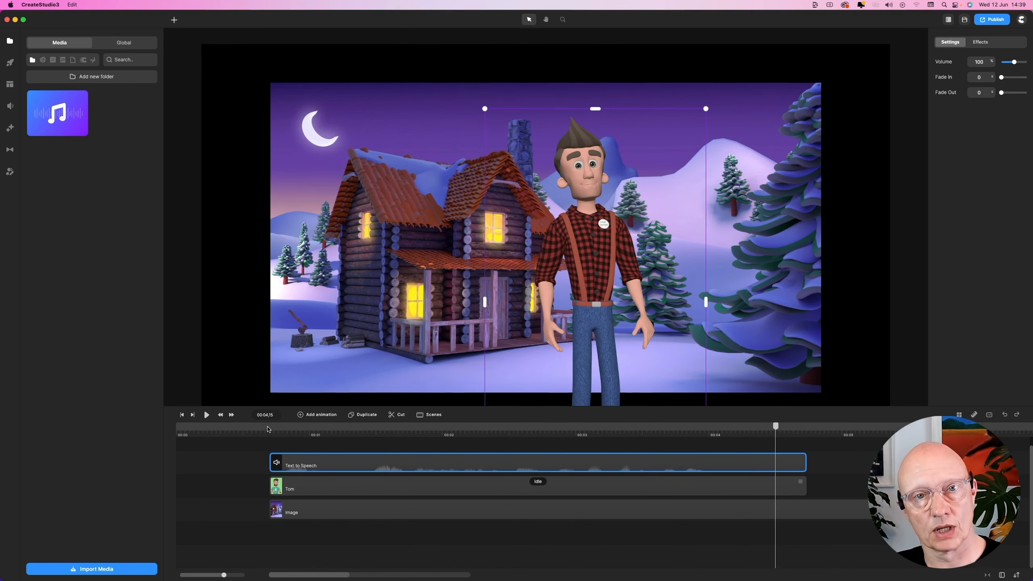
Sync the Text to Speech audio with Tom and return the playhead to the start of the clips at 00:00,21.
left_click(470, 463)
right_click(478, 467)
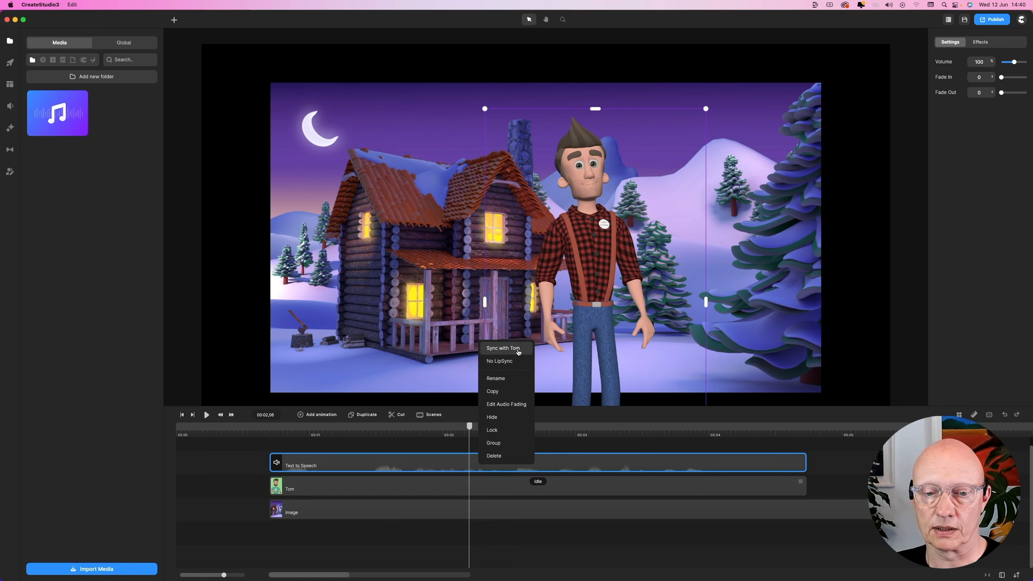
left_click(504, 348)
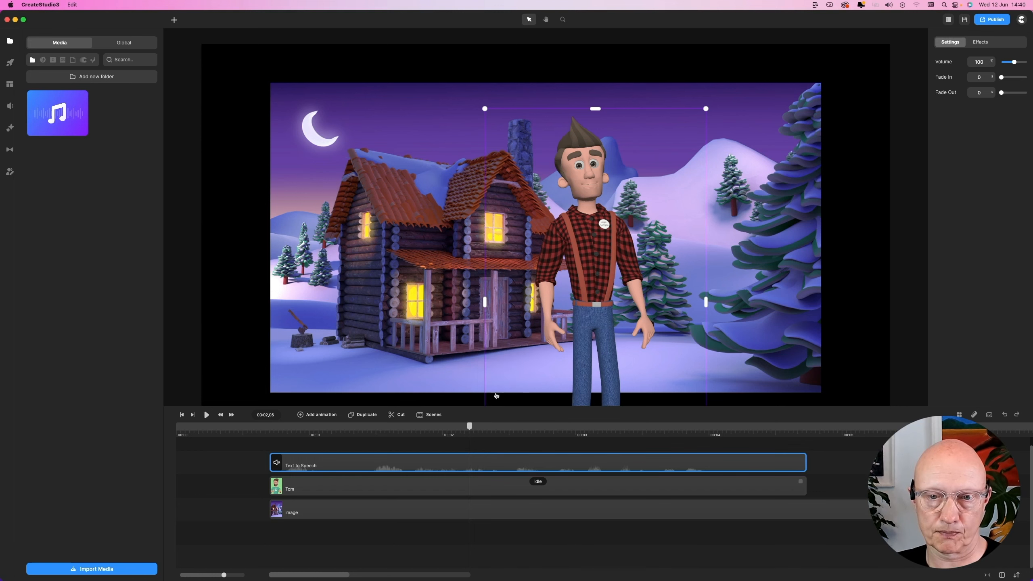
left_click(269, 427)
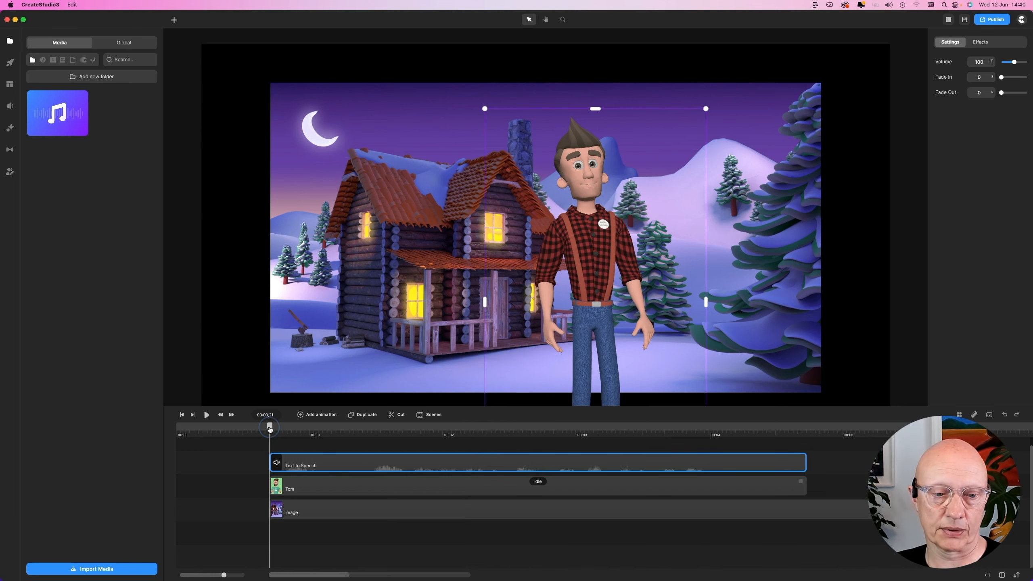
Play the winter cabin scene to check Tom's lip sync, then inspect his mouth at 00:03,14 and 00:03,20.
key("space")
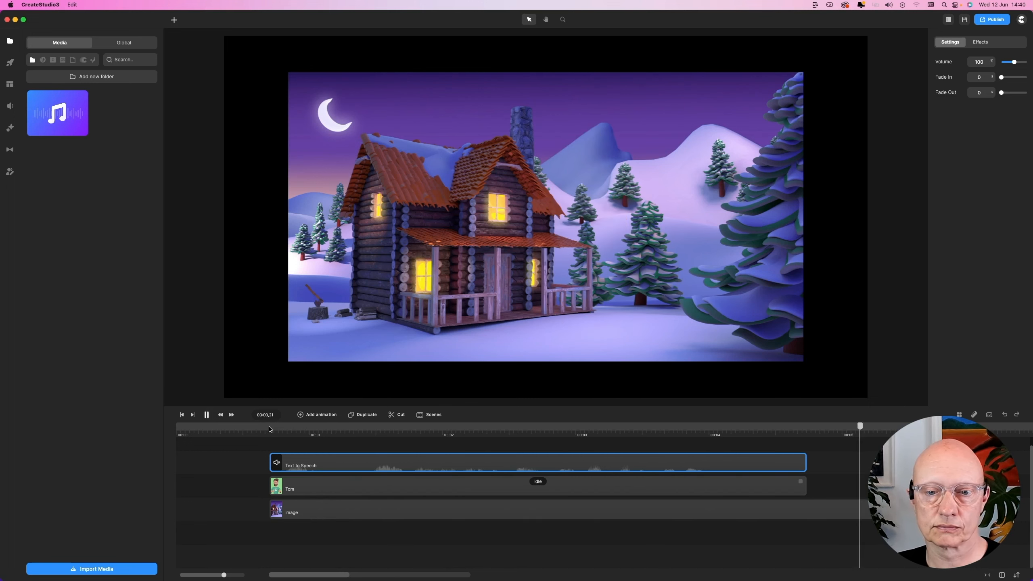
key("space")
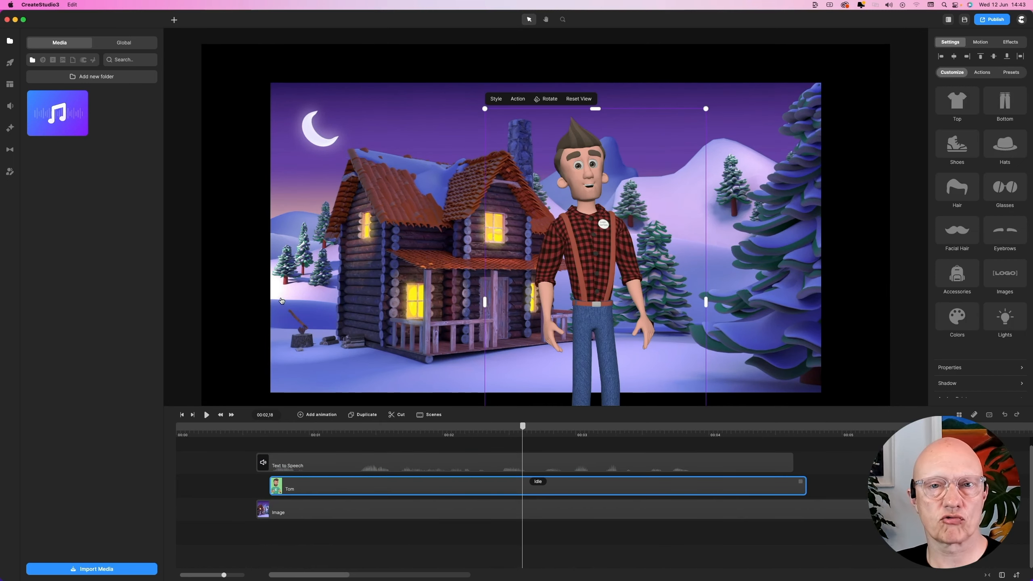
left_click(638, 430)
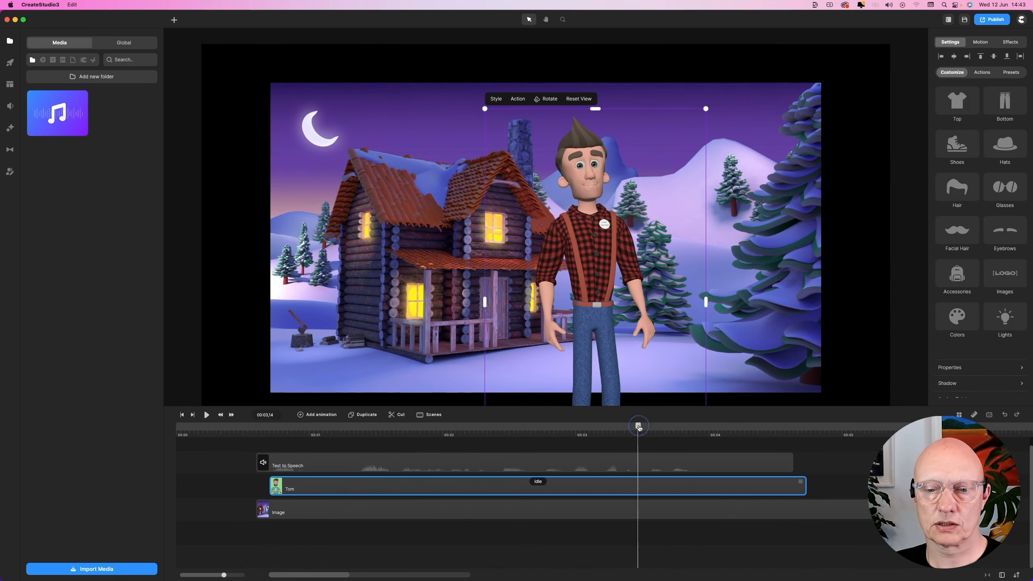
left_click(663, 434)
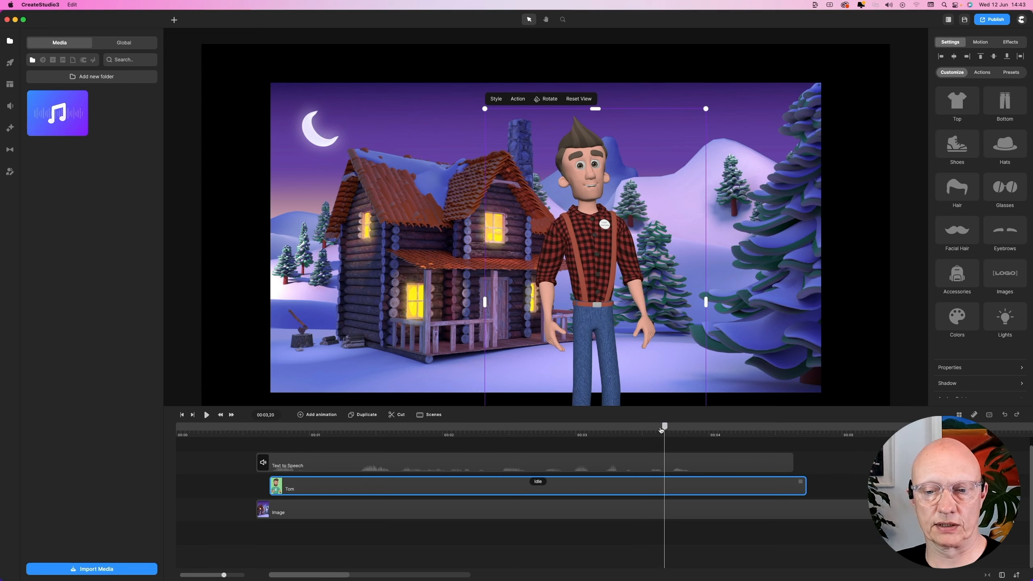
Add the Nature Pathway background directly after the winter cabin image on the same track and view it at 00:06,00.
scroll(638, 433, "down", 5)
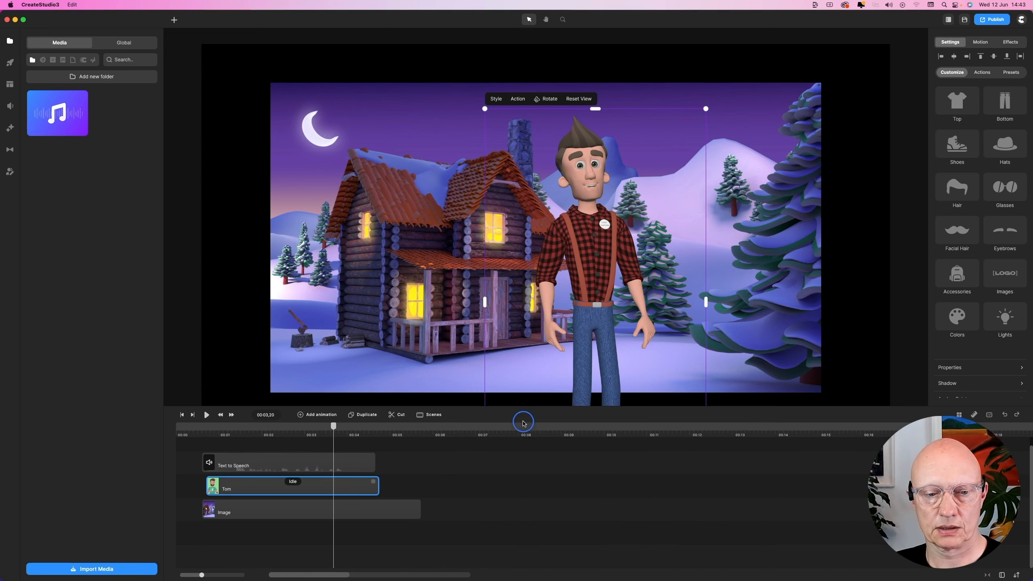
left_click(10, 61)
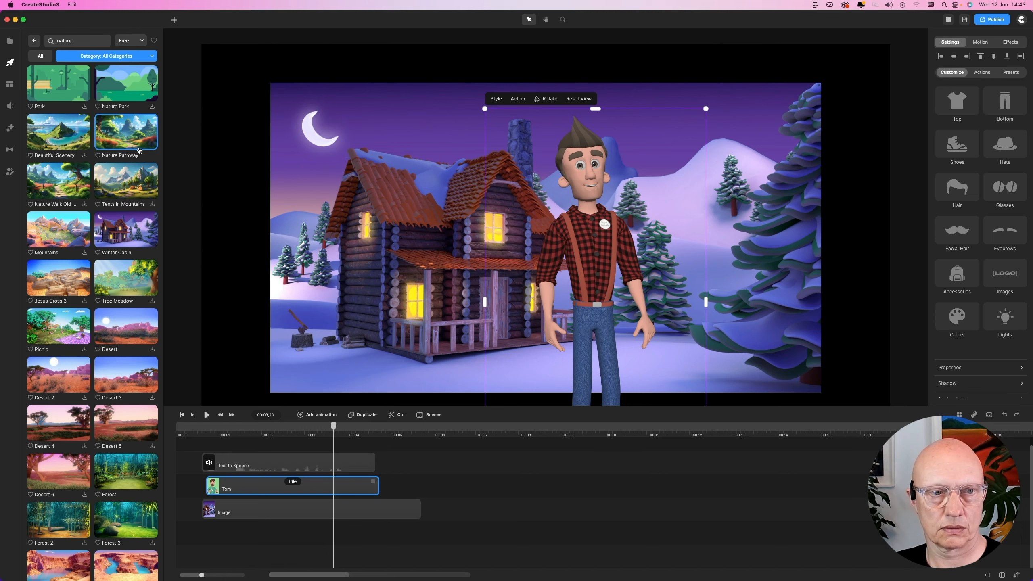
left_click_drag(138, 140, 435, 509)
left_click(468, 510)
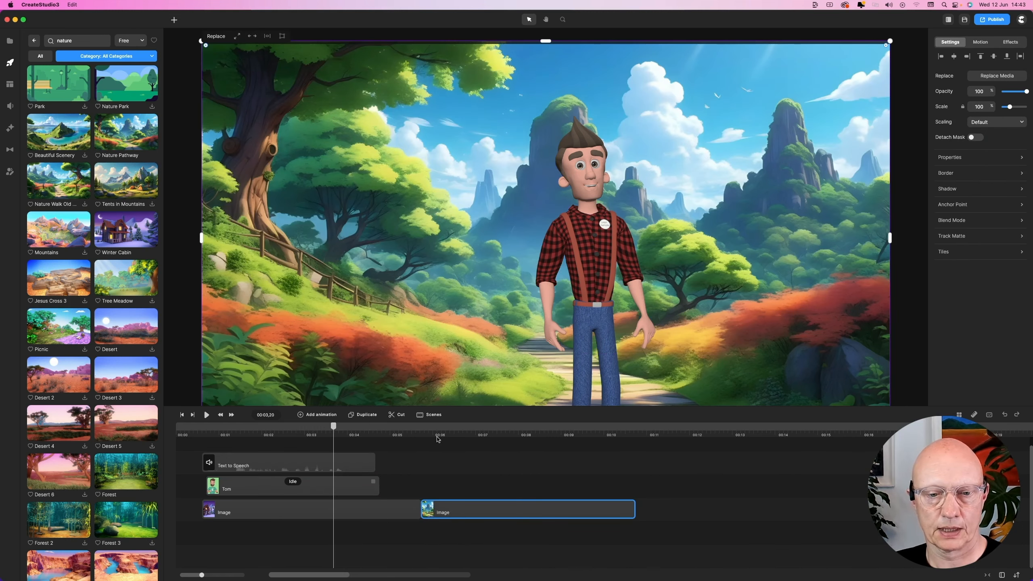
left_click(434, 434)
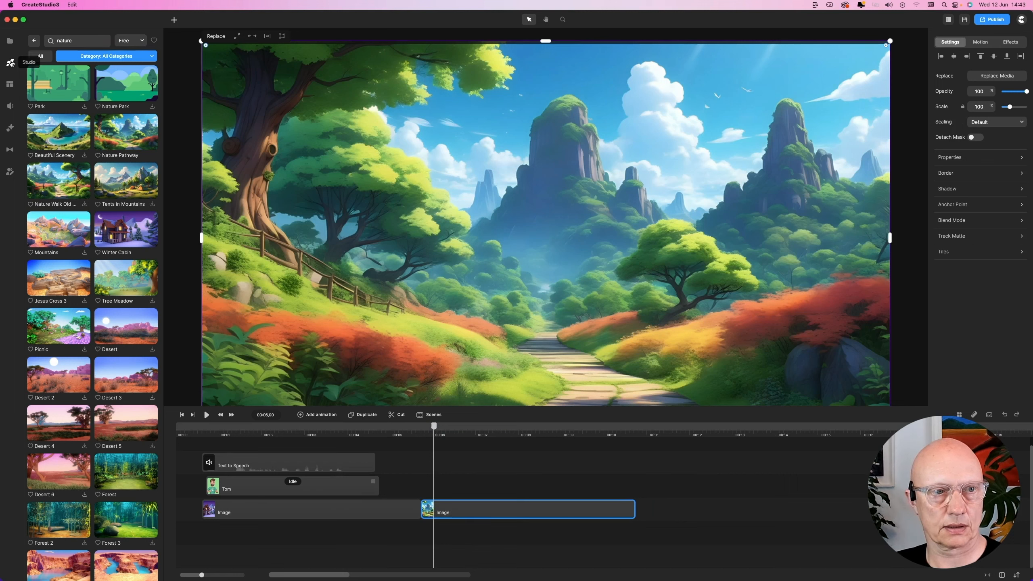
Add the 3D character Lenka on Tom's track, aligned with the start of the Nature Pathway background.
left_click(33, 40)
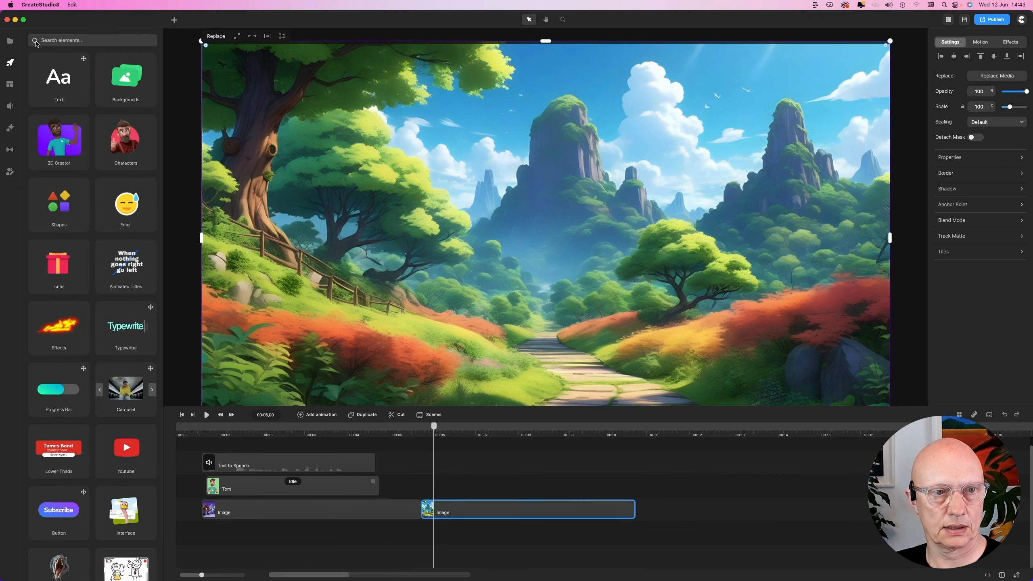
left_click(50, 144)
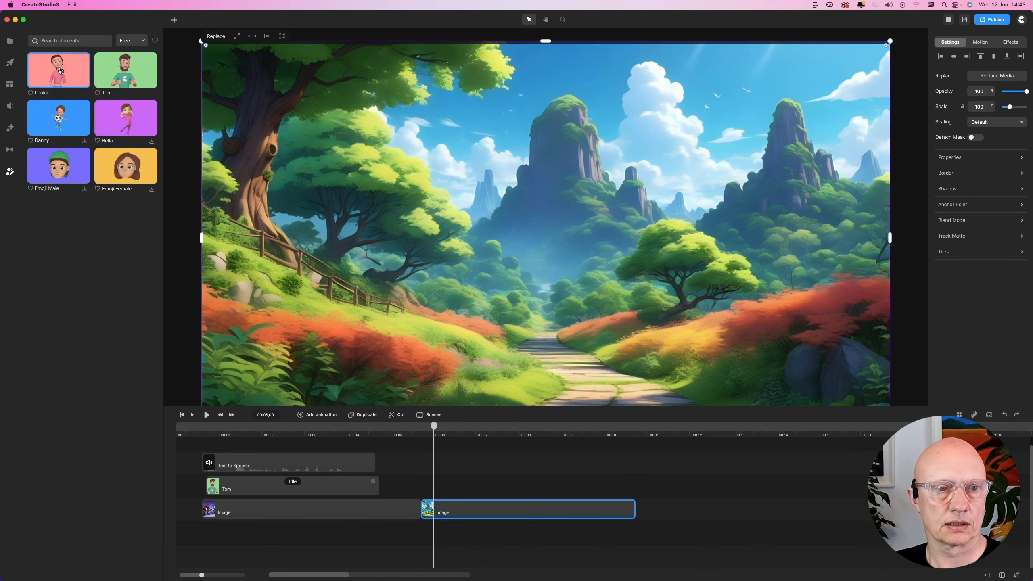
left_click_drag(59, 69, 429, 485)
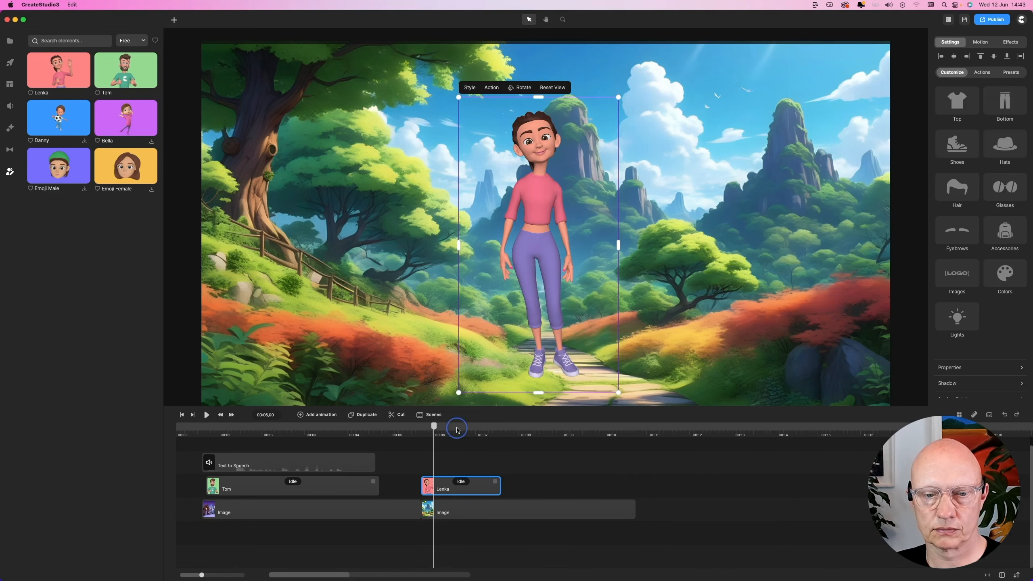
left_click(458, 429)
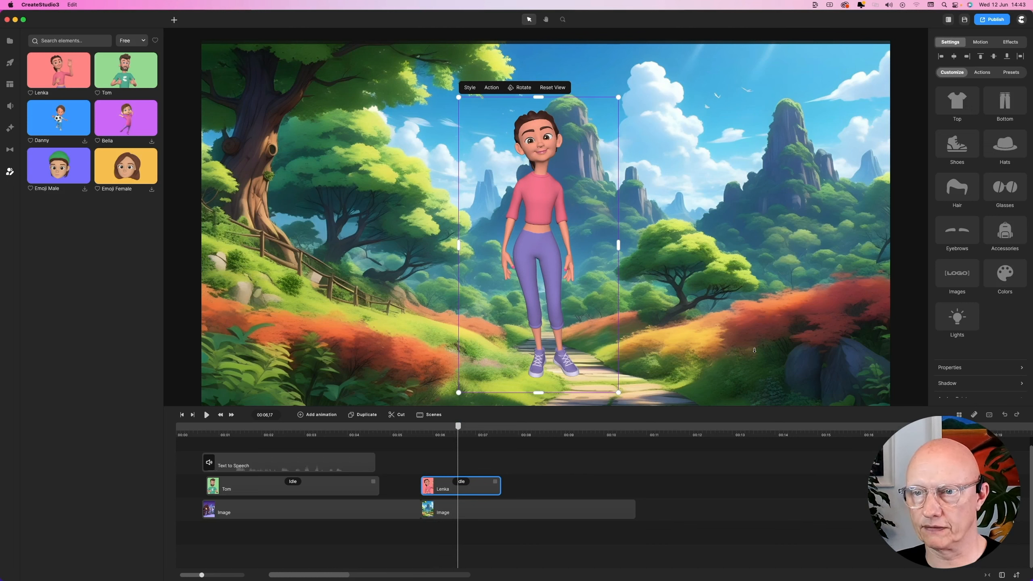
Add a Thumbs Up action after Lenka's Idle action, play it back, and return the playhead to 00:07,13.
left_click(982, 72)
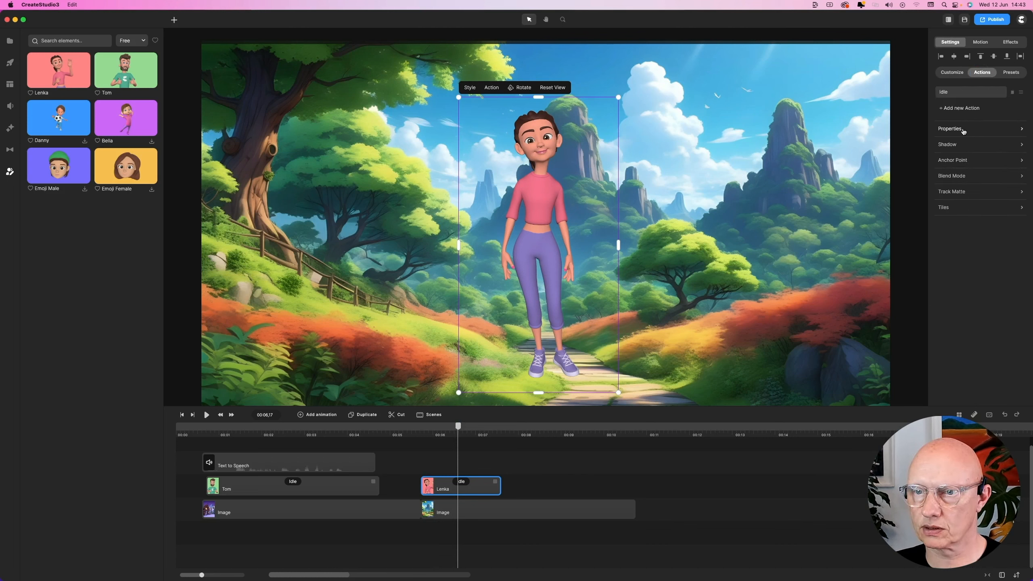
left_click(960, 109)
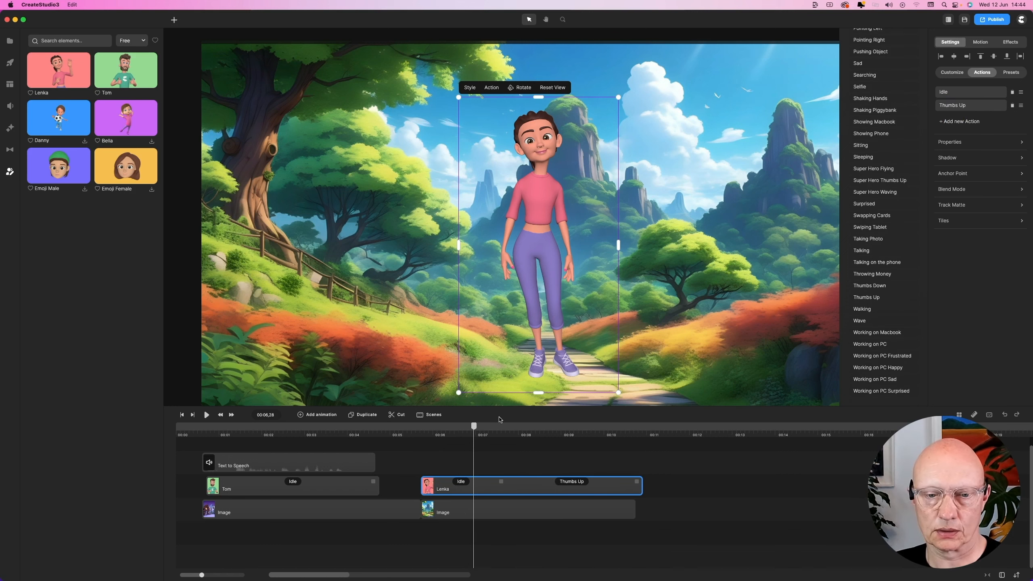
key("space")
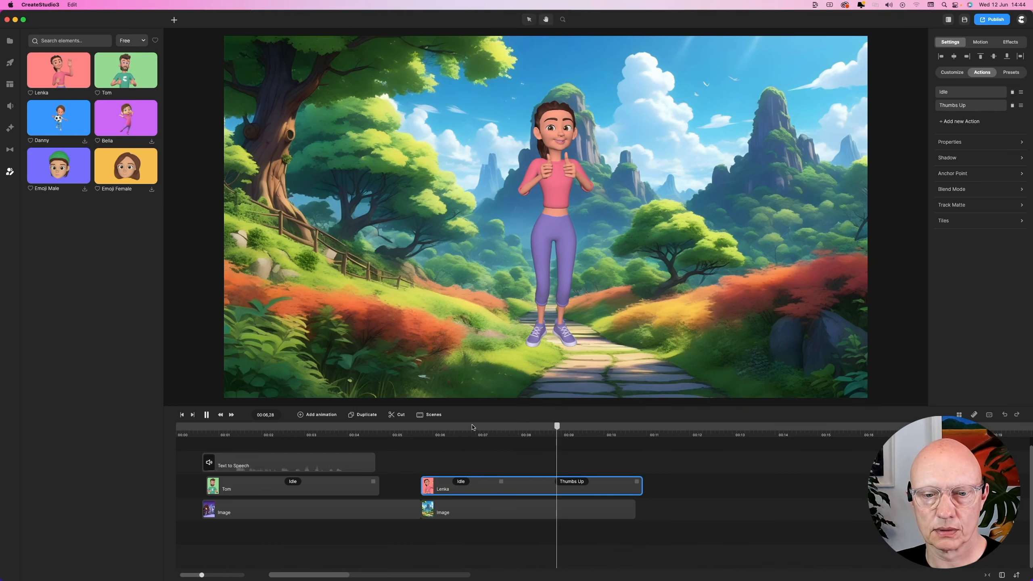
key("space")
left_click(495, 430)
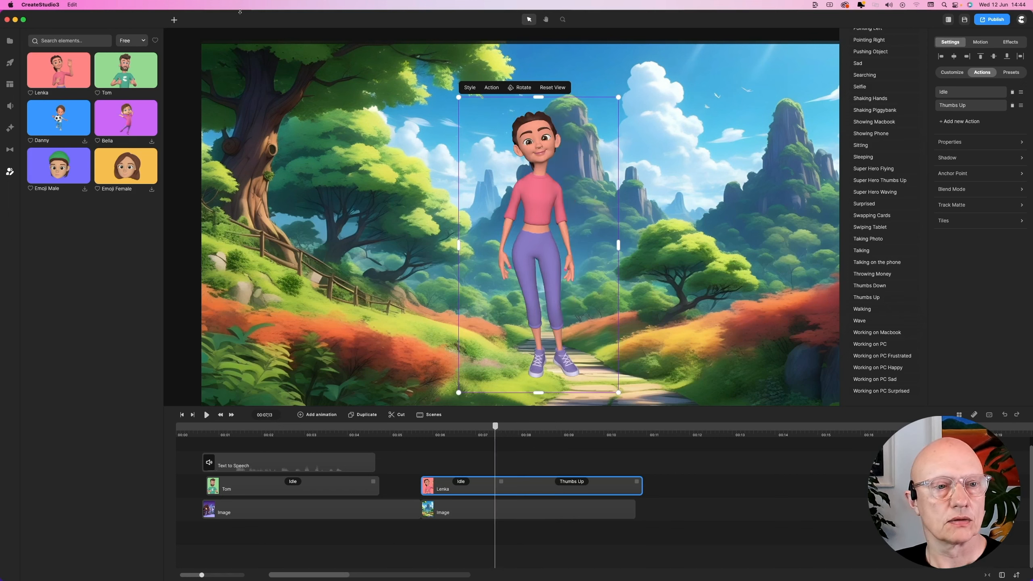
Enter the text-to-speech script "I just love being in nature!!" for Lenka.
left_click(10, 107)
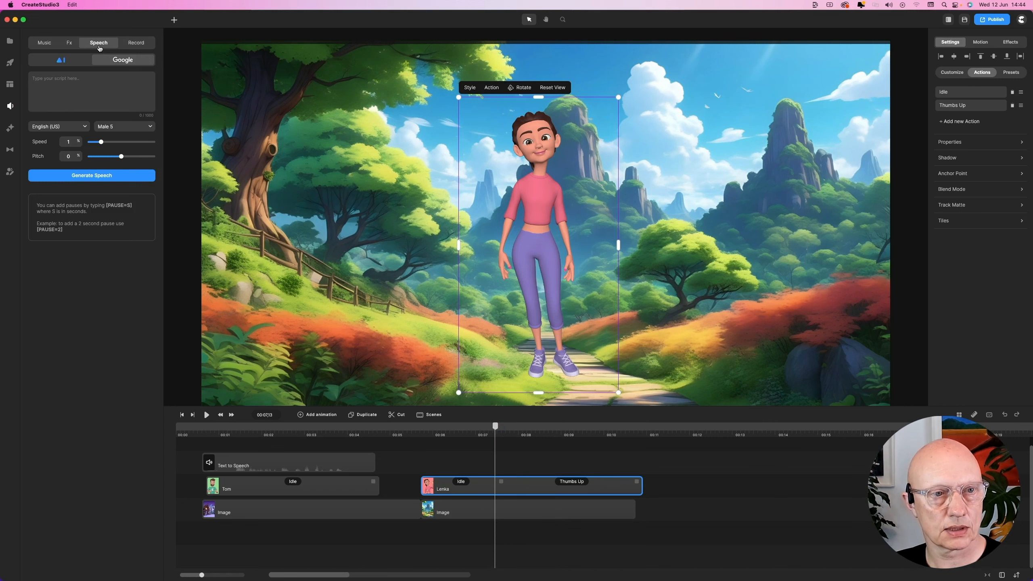
left_click(53, 83)
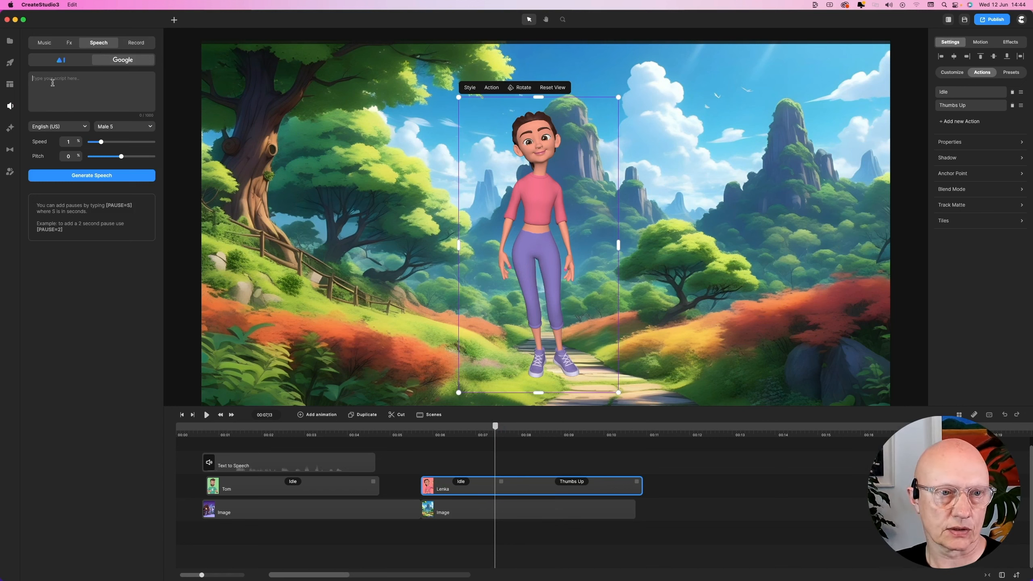
type("(")
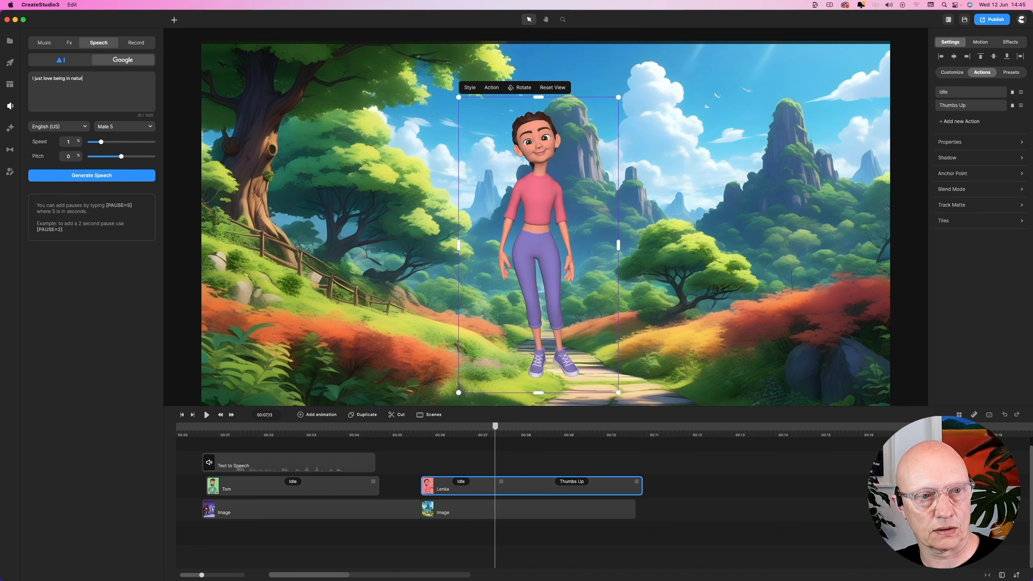
type("!!")
Set the speech language to English (GB) with the Female 1 voice.
left_click(130, 127)
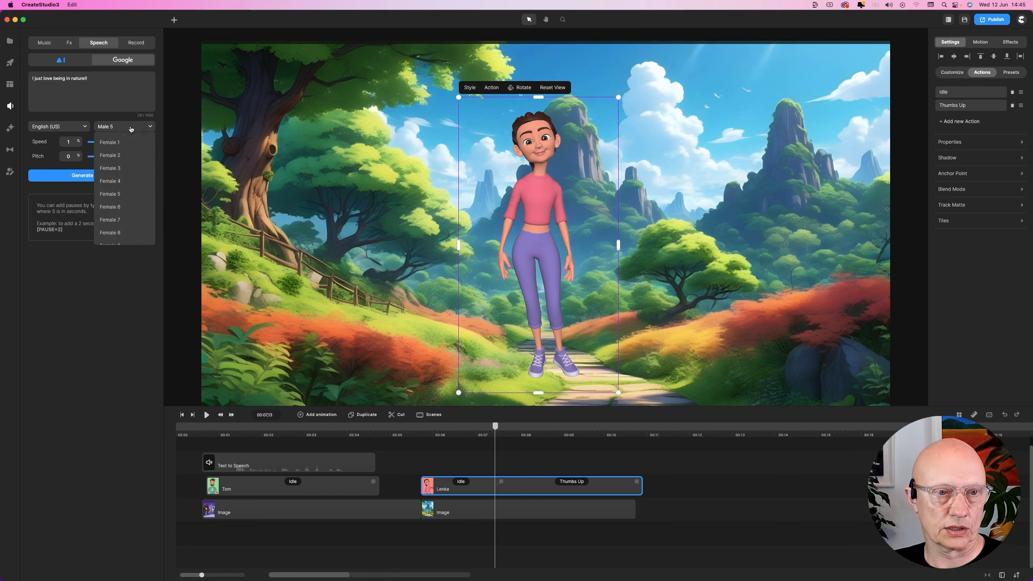
left_click(130, 173)
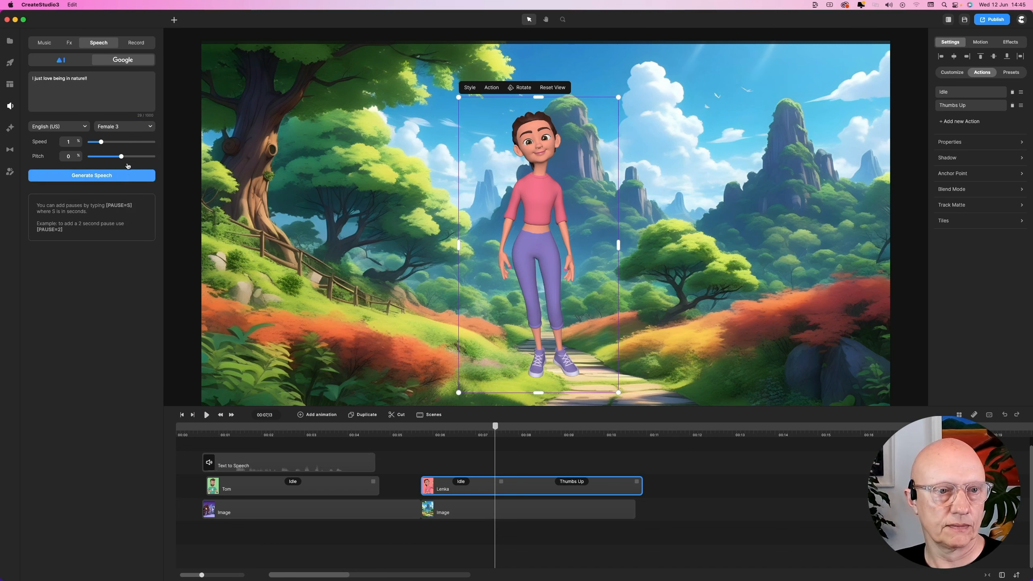
left_click(86, 128)
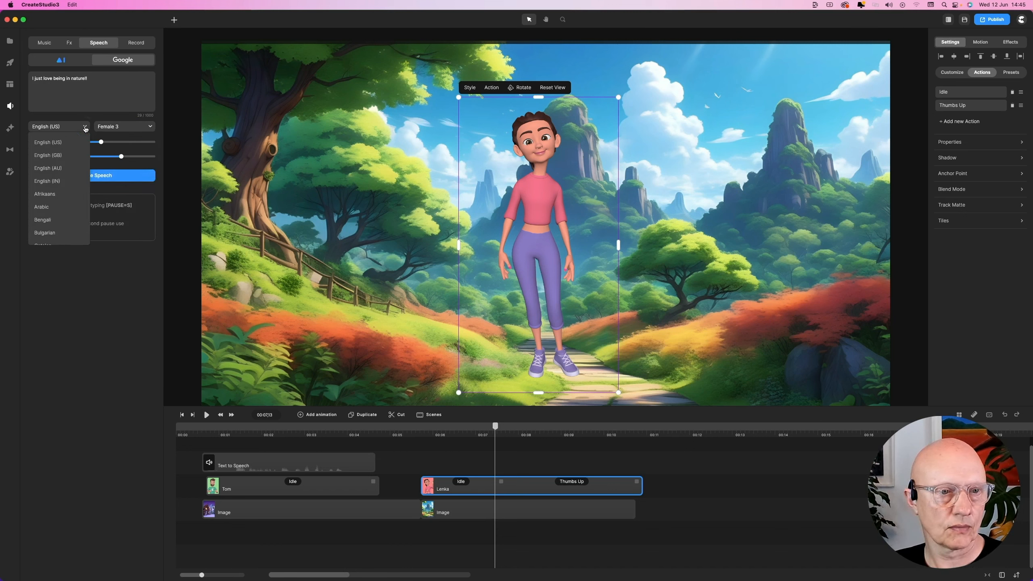
left_click(72, 156)
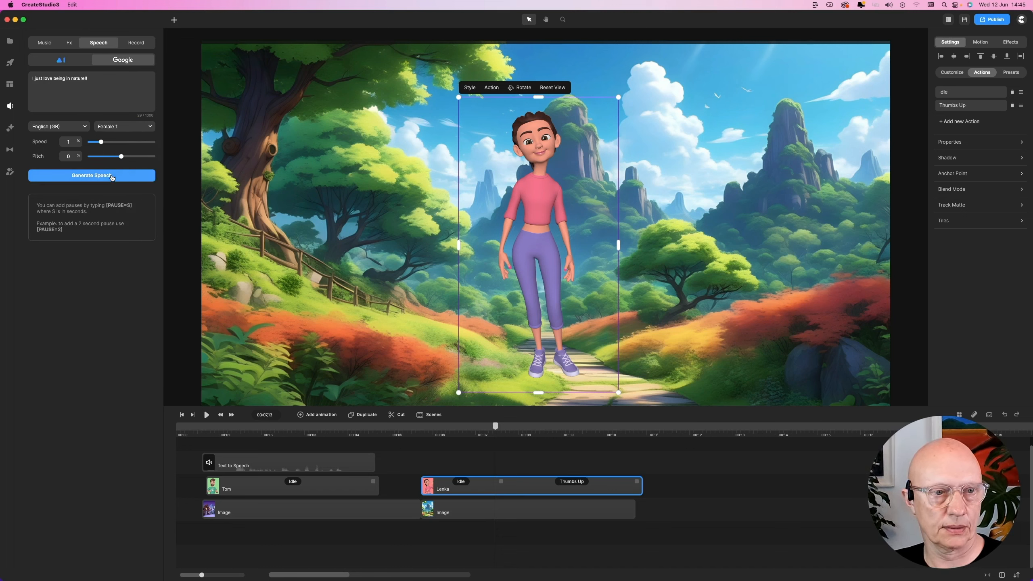
Generate and import the speech, and place its audio above Lenka at the start of her Thumbs Up action.
left_click(107, 176)
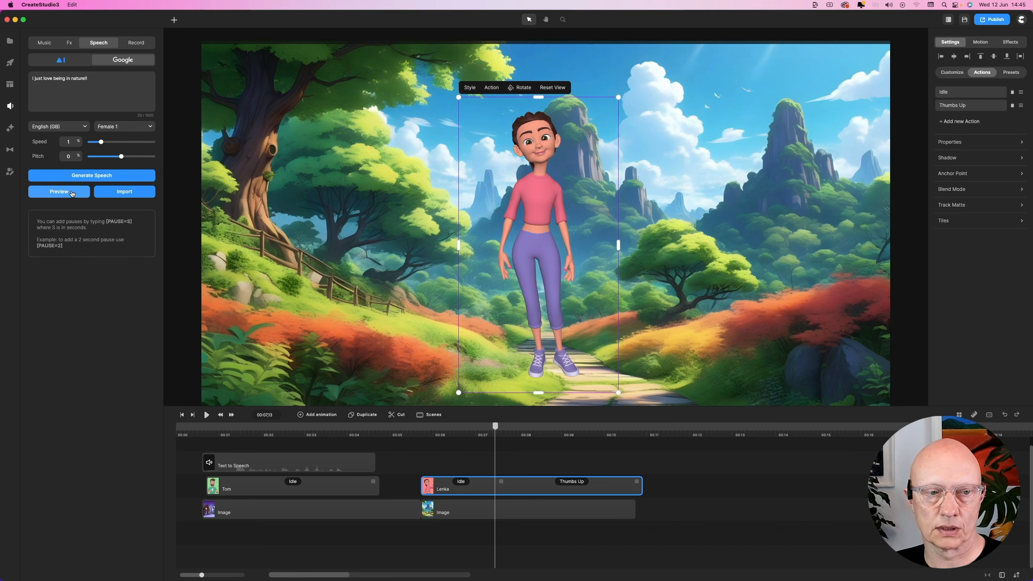
left_click(126, 193)
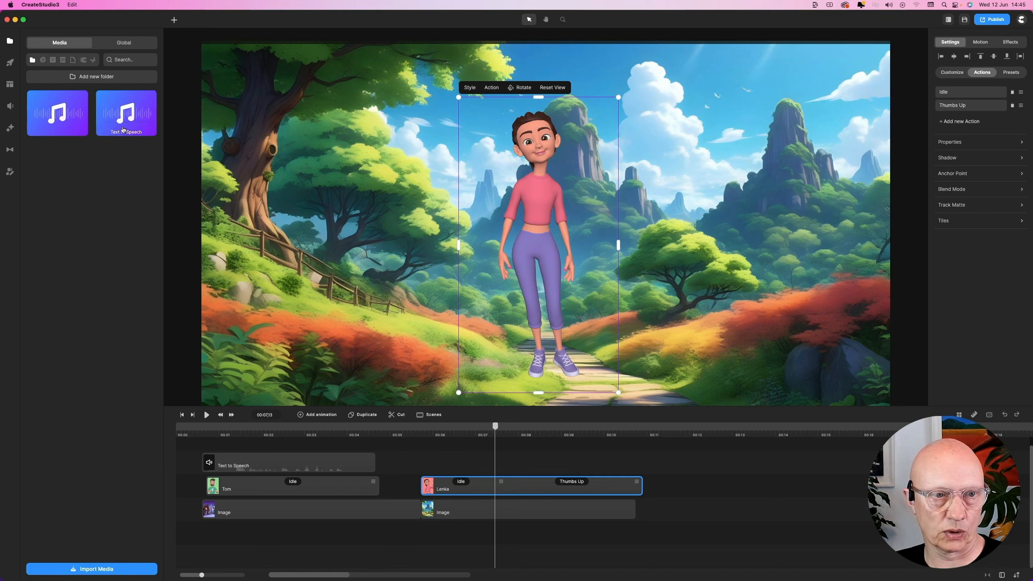
left_click_drag(124, 113, 548, 470)
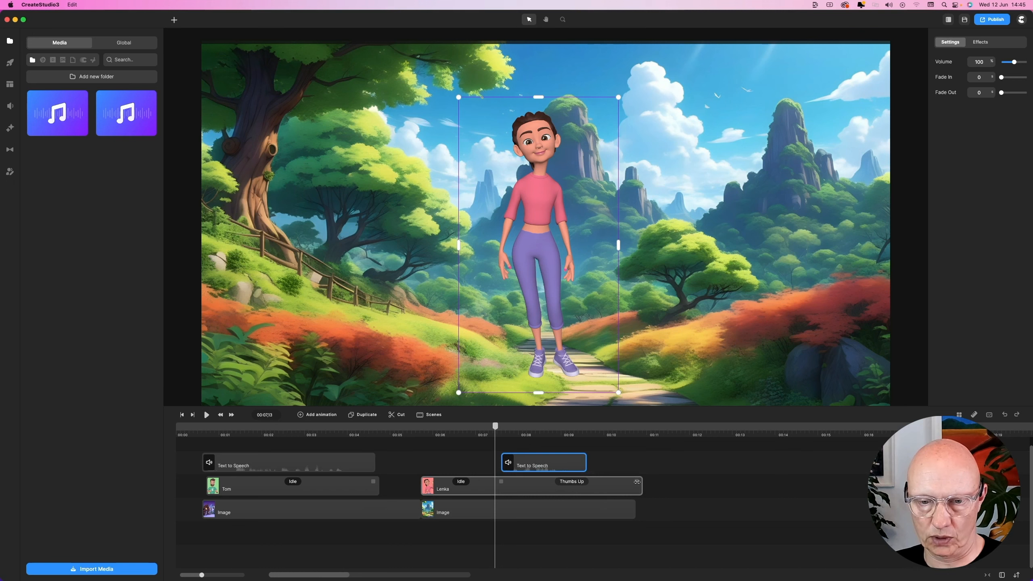
Shorten Lenka's Thumbs Up action to end shortly after her speech clip, and move that audio slightly later.
left_click_drag(637, 483, 586, 481)
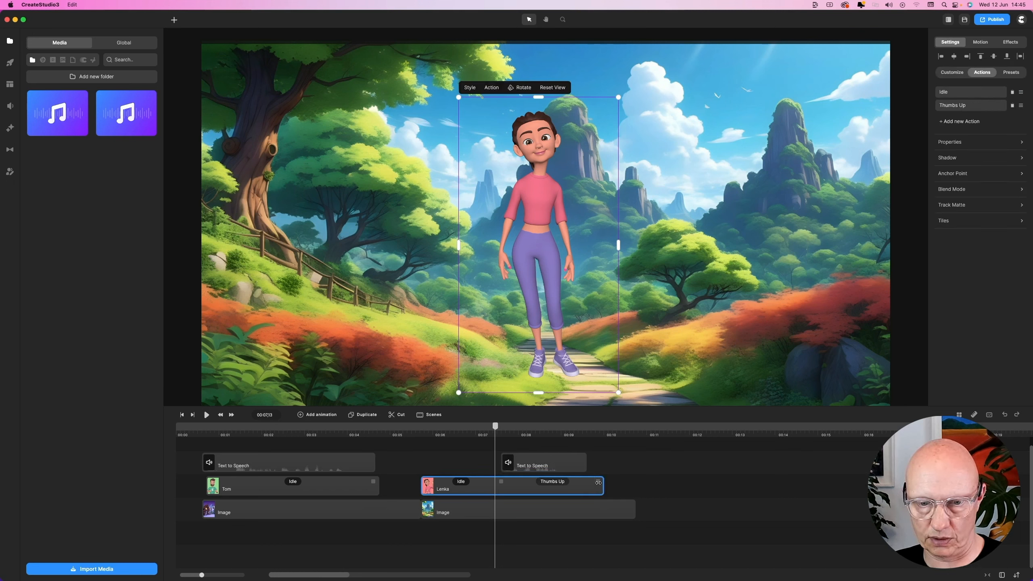
left_click(565, 464)
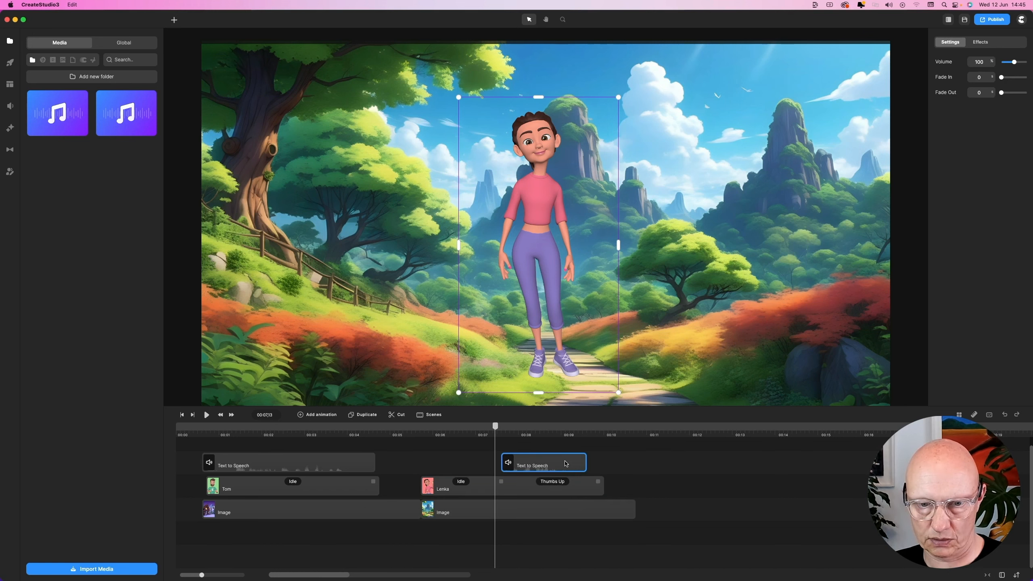
left_click_drag(565, 464, 572, 464)
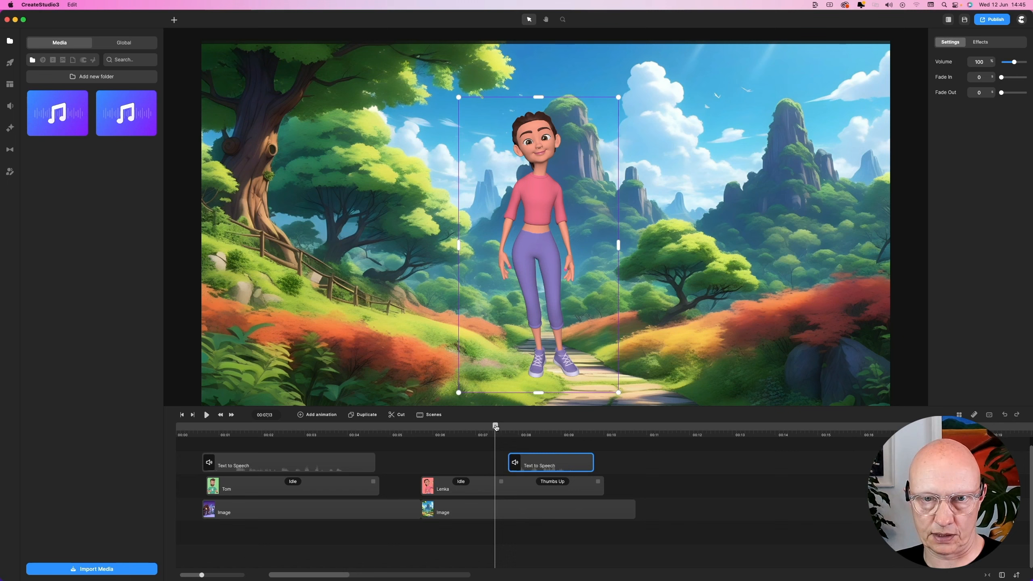
Play Lenka's scene from 00:07,13 and sync the Text to Speech clip above her with Lenka.
key("space")
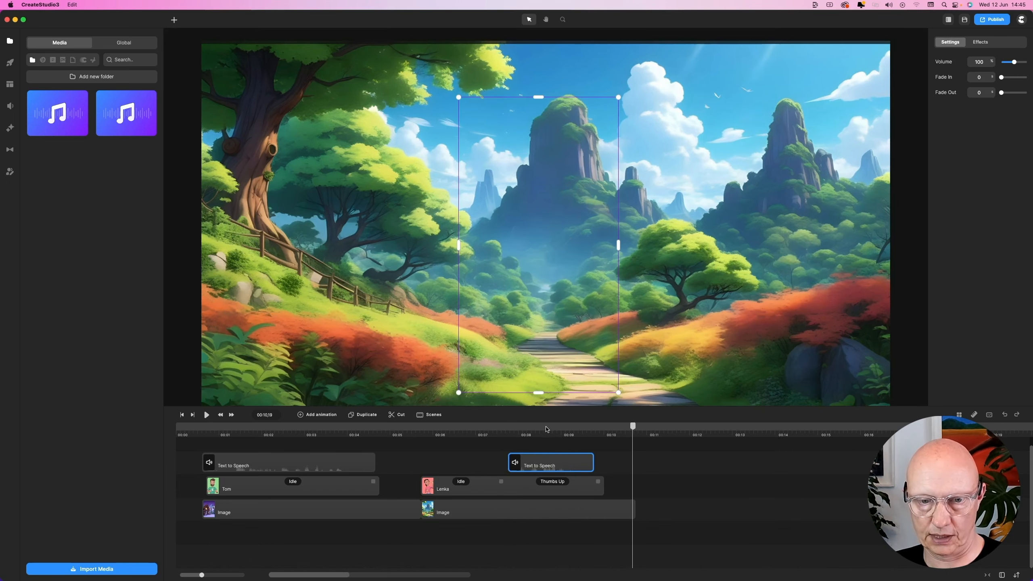
left_click(547, 428)
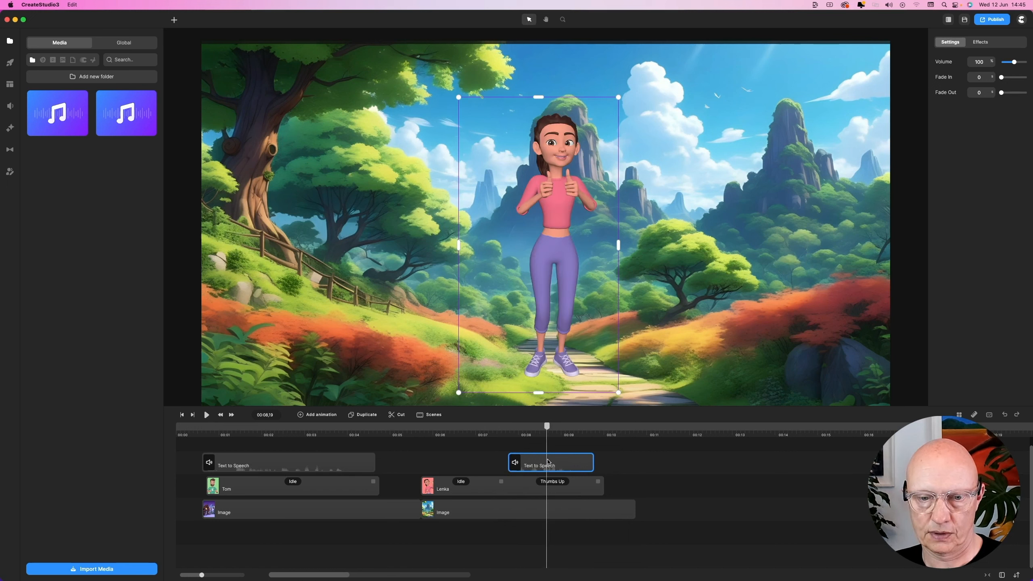
right_click(549, 462)
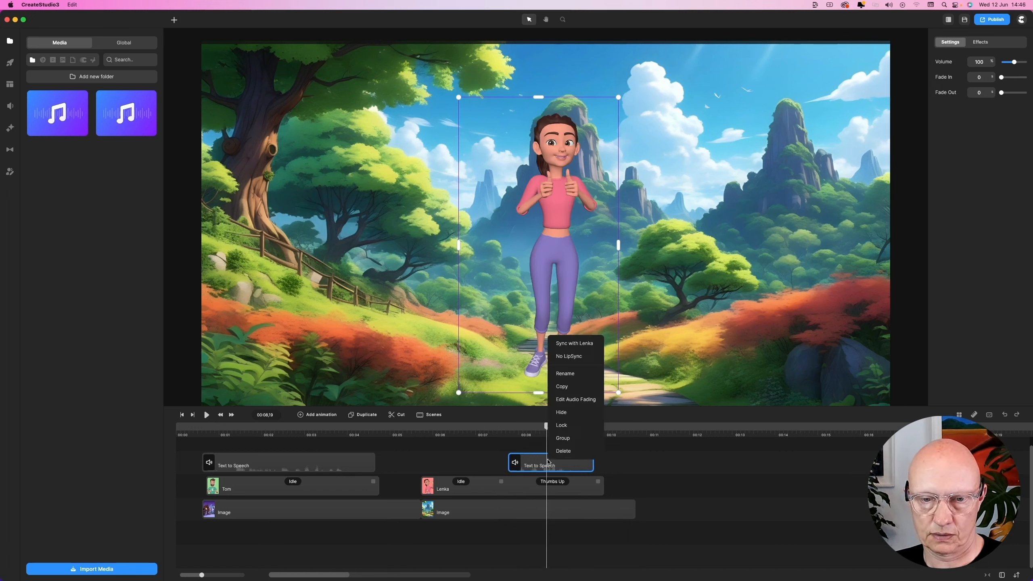
left_click(593, 346)
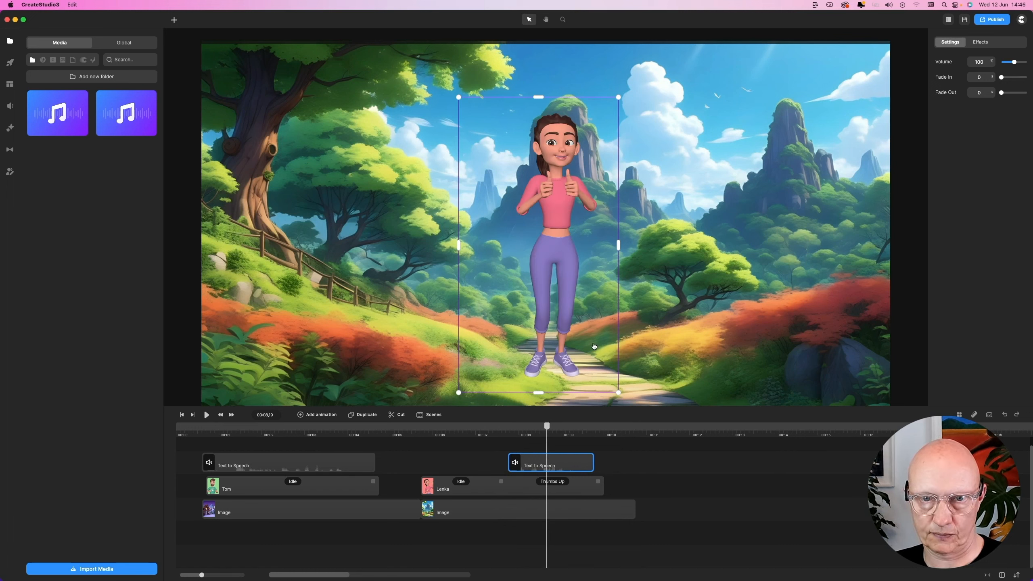
Play Lenka's scene from 00:07,14 and again from 00:07,05 to check her lip sync.
left_click(497, 429)
key("space")
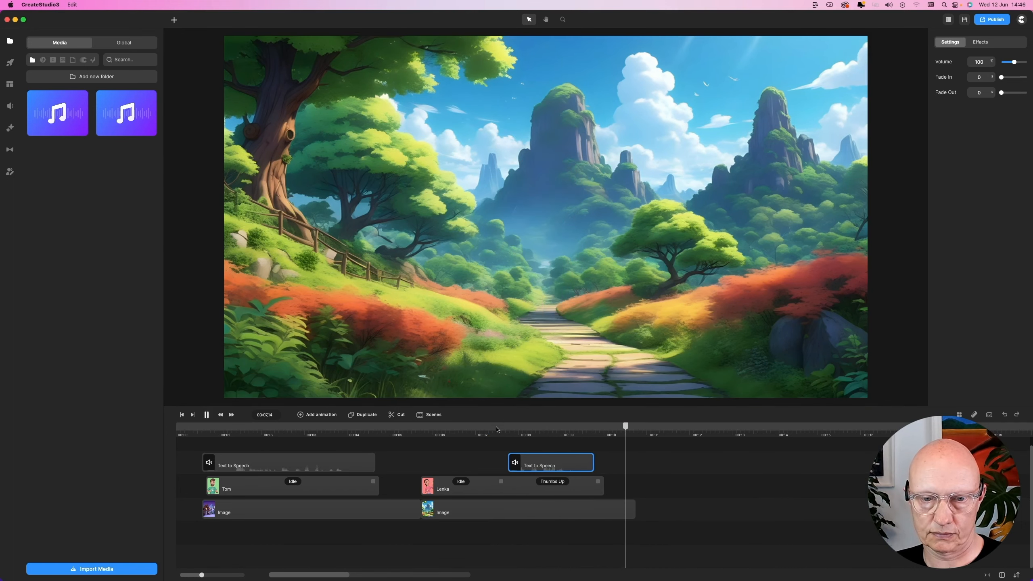
key("space")
left_click(483, 429)
key("space")
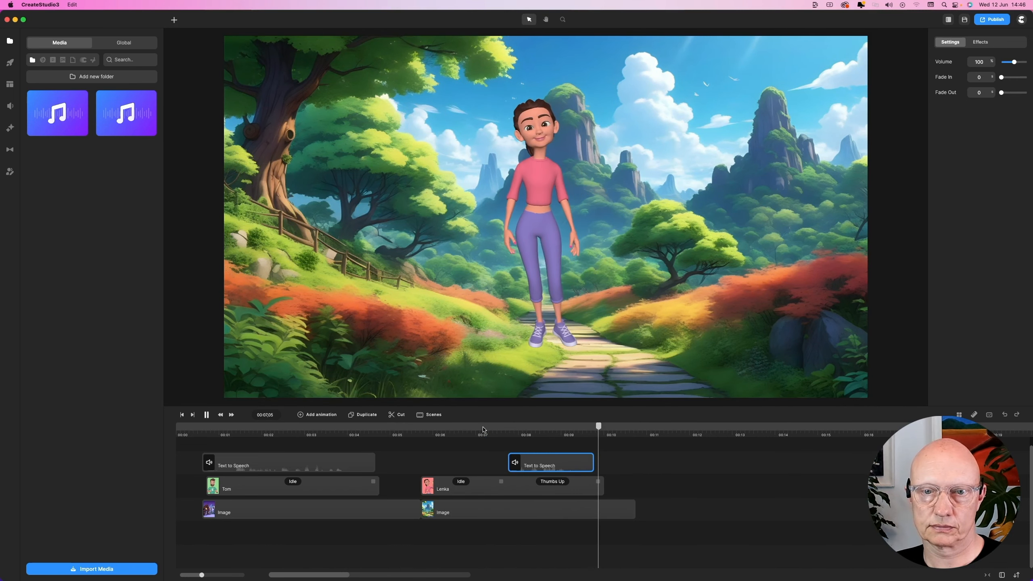
Sync the Text to Speech clip above Lenka with Lenka again and play her scene from 00:07,15.
key("space")
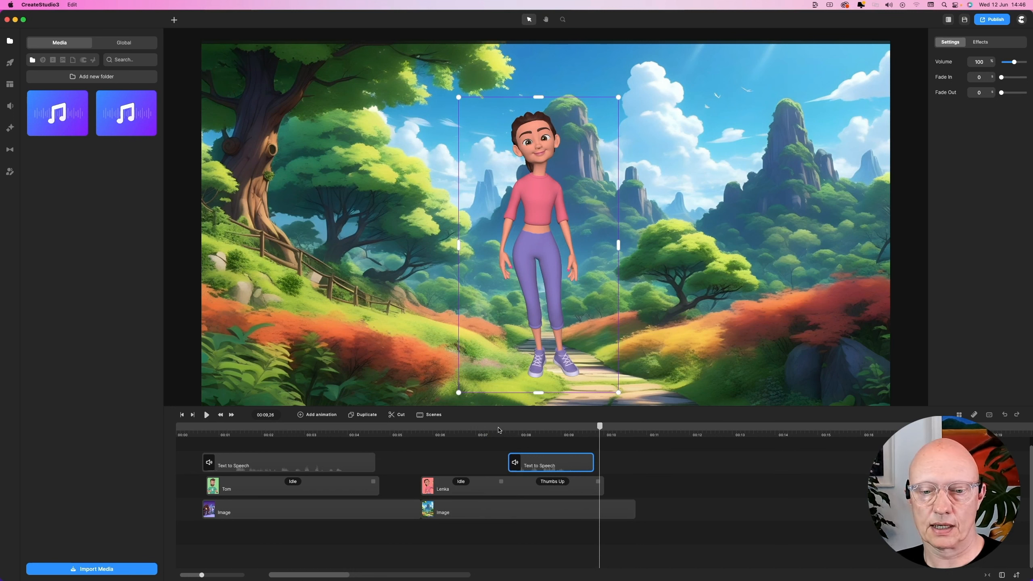
left_click(499, 430)
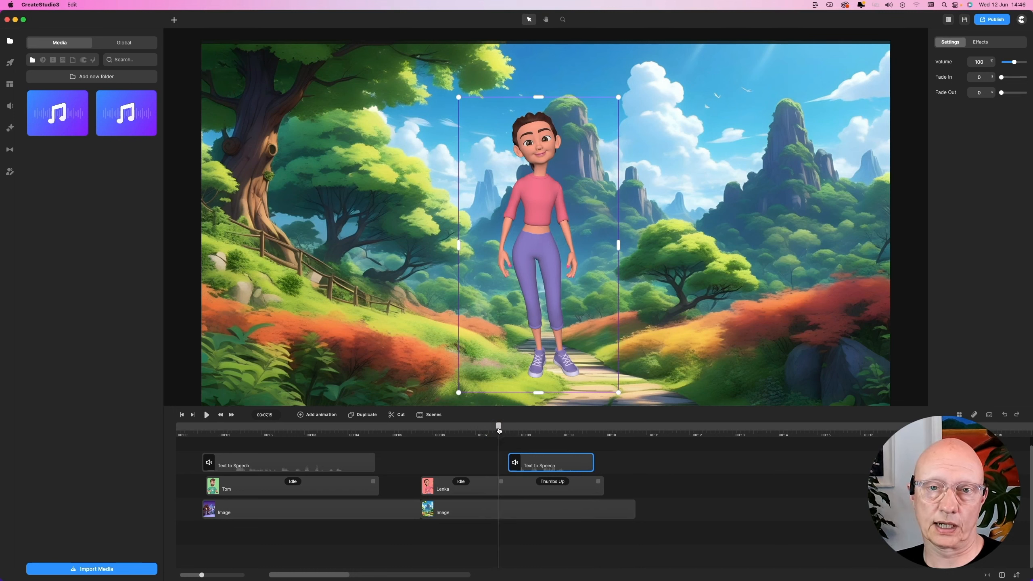
right_click(553, 463)
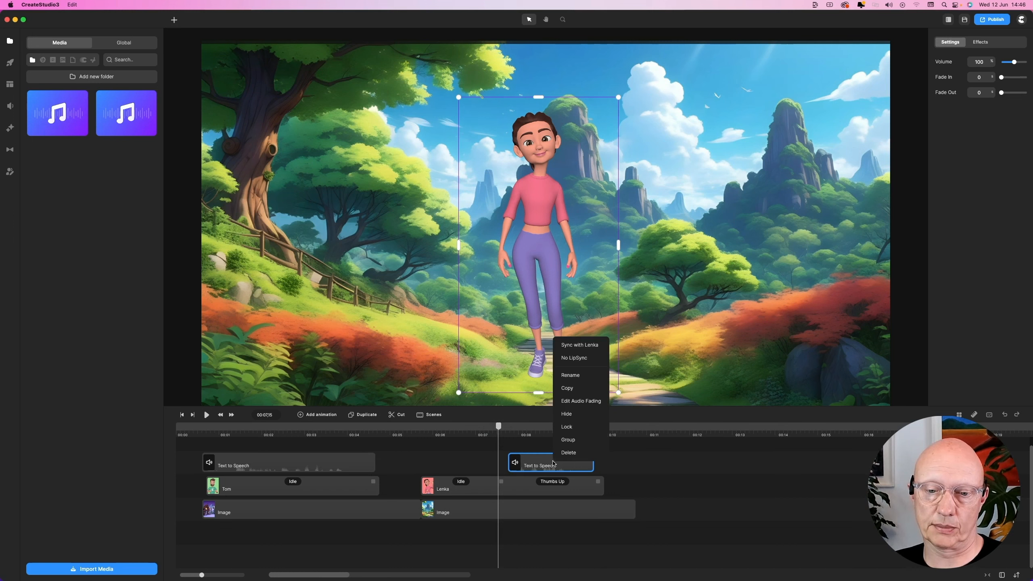
left_click(572, 345)
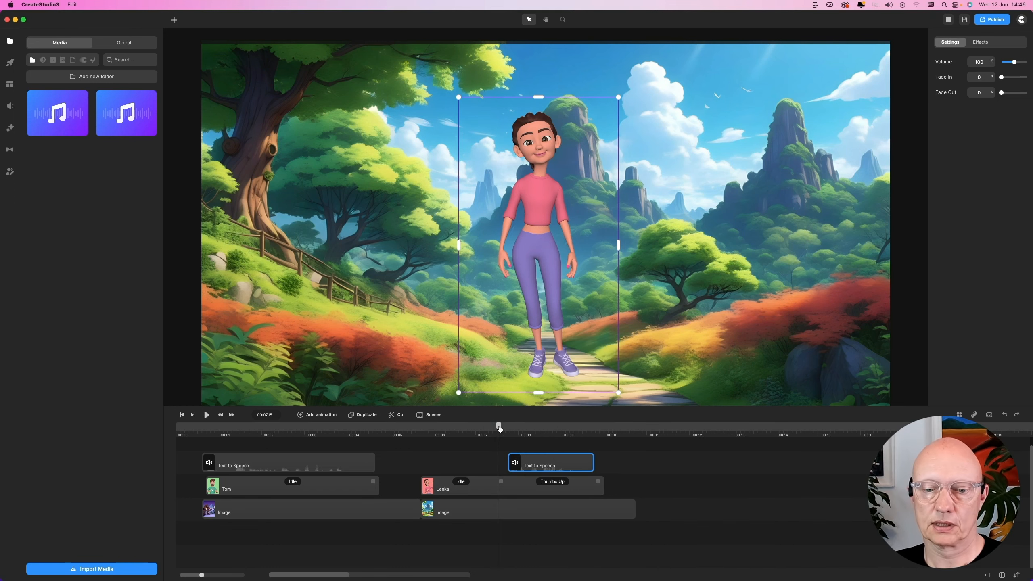
key("space")
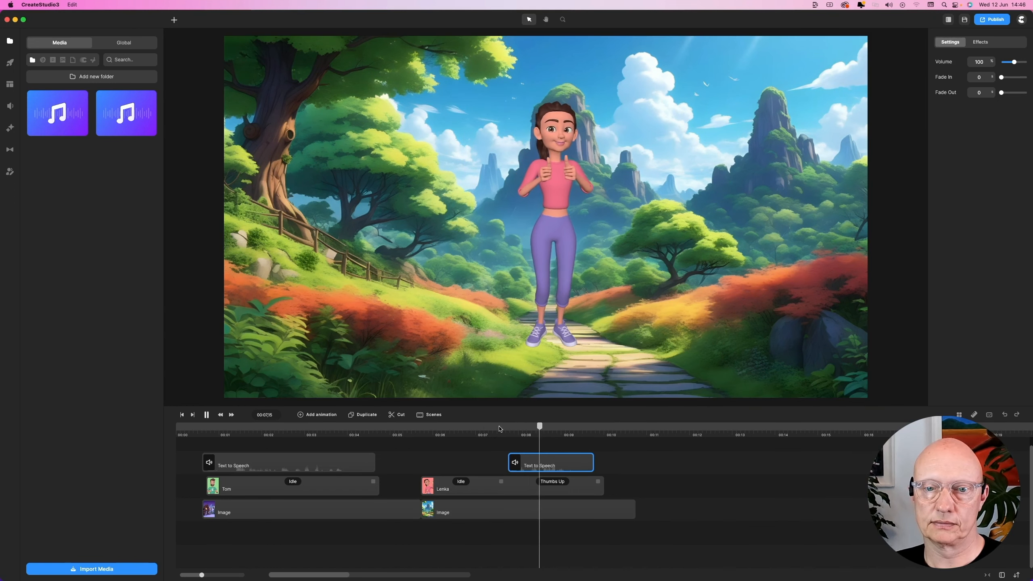
Position the playhead at 00:00,16, just before Tom's scene begins.
left_click(198, 433)
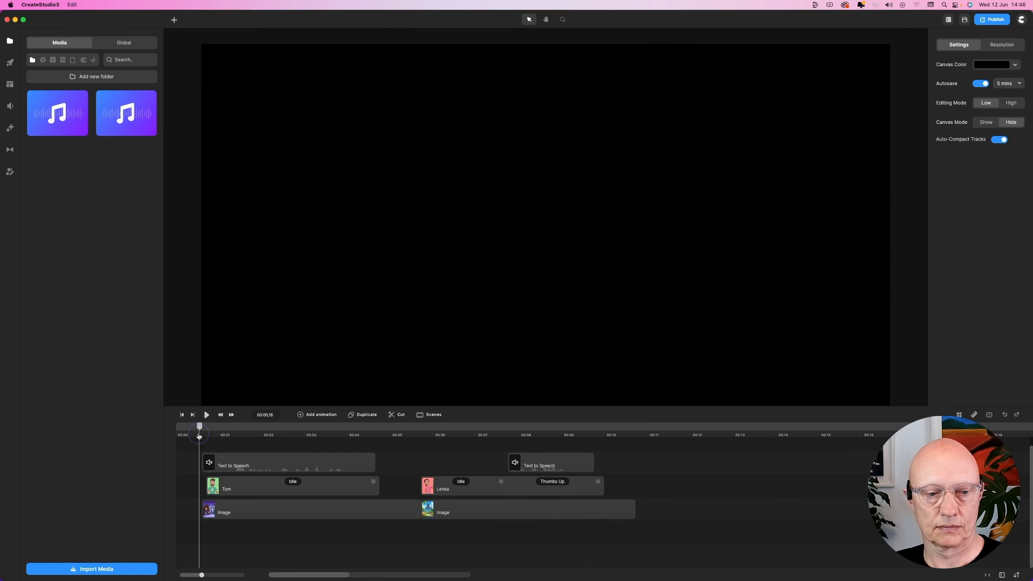